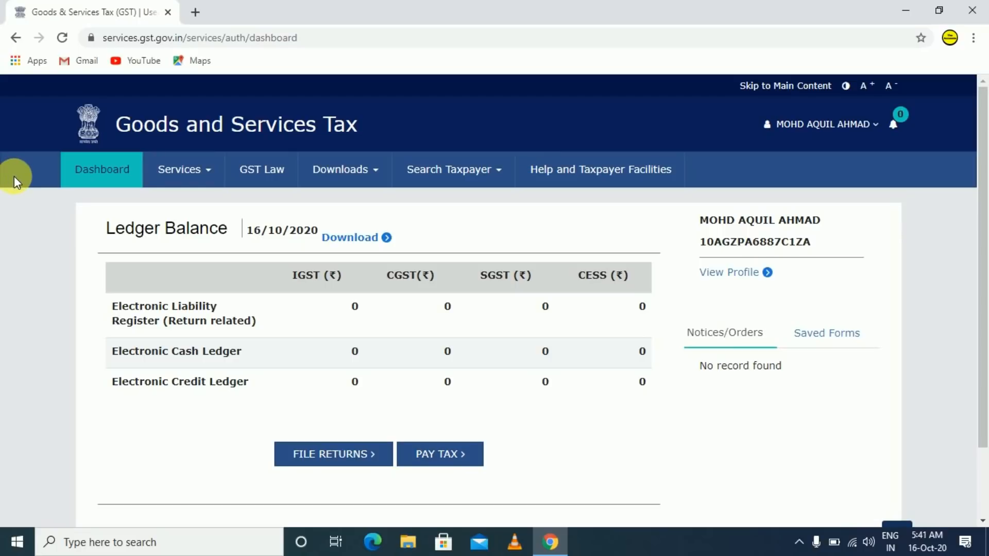
Step: Open return filing and search for the returns of financial year 2020-21 with the filing period September
click(342, 463)
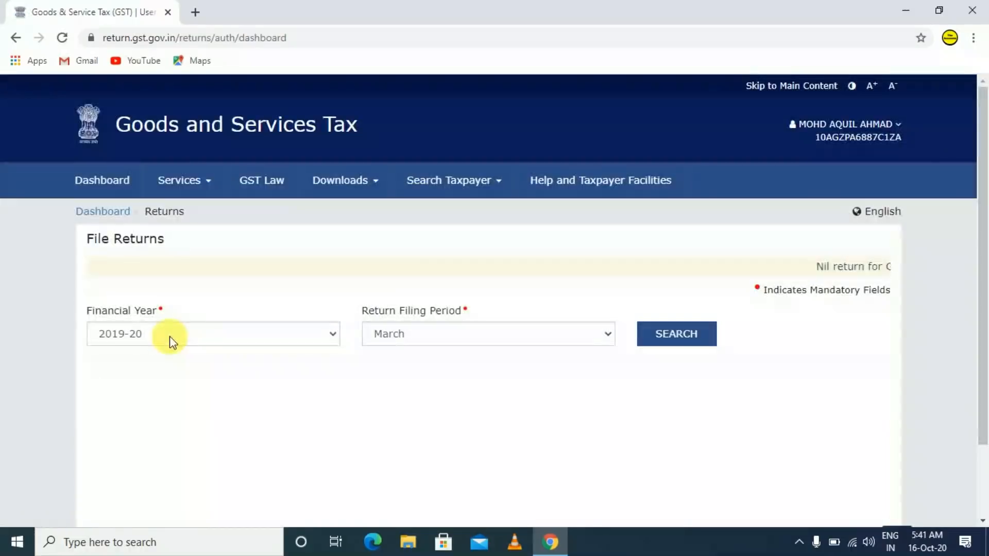
click(169, 336)
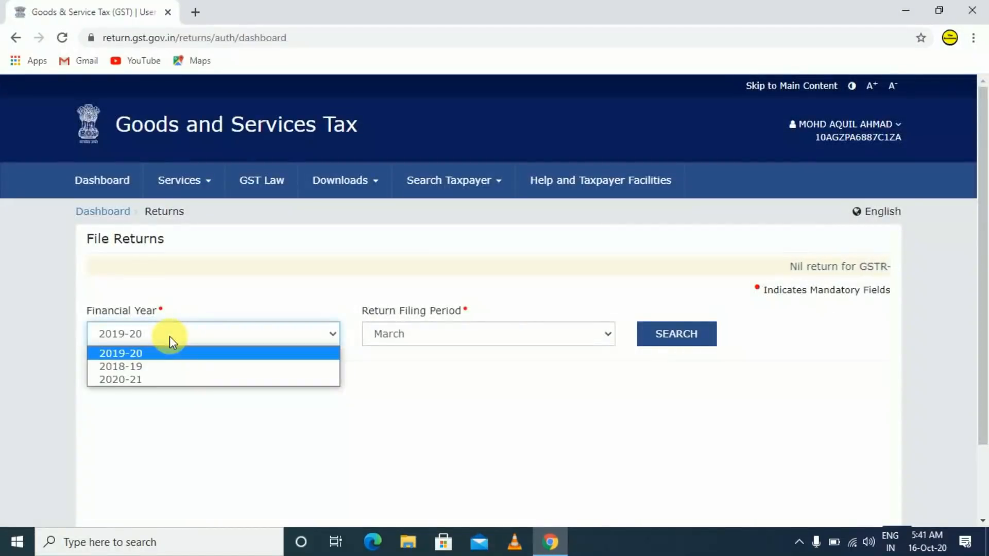
click(146, 379)
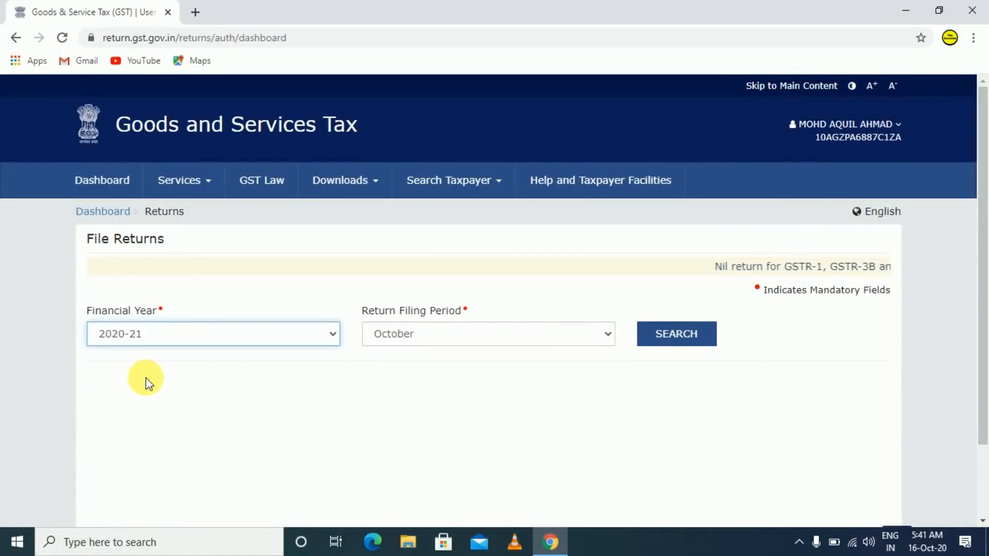
click(399, 332)
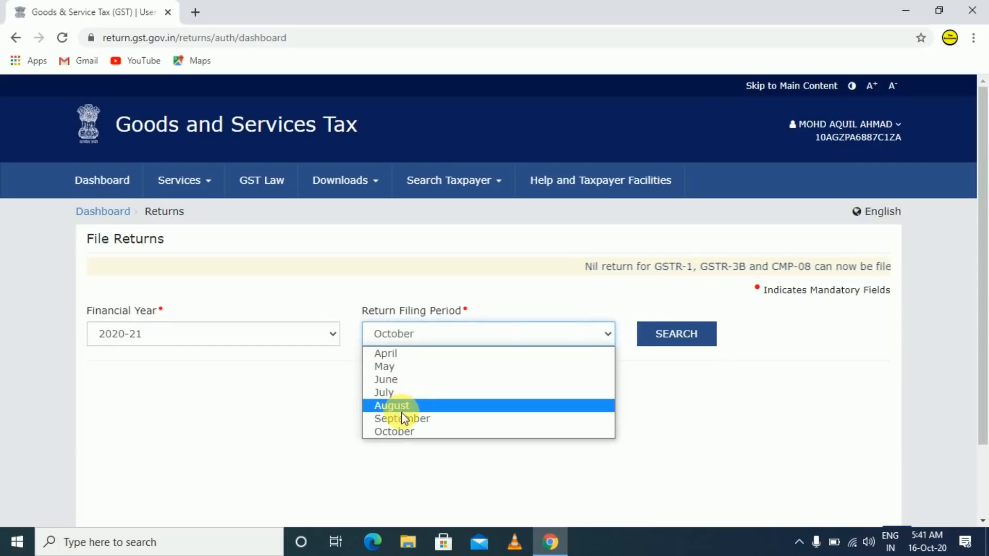
click(402, 417)
click(687, 337)
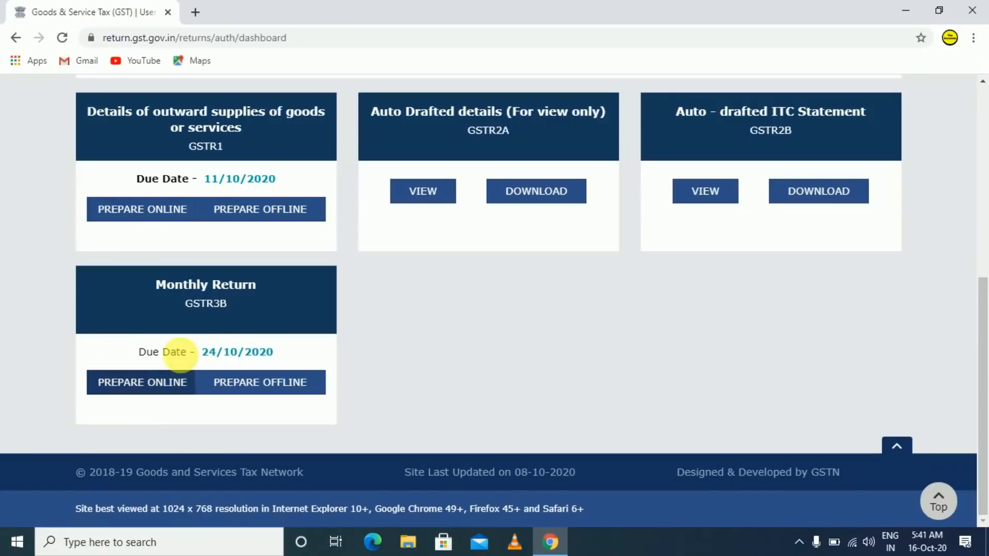
Step: Start preparing the GSTR3B monthly return online and answer NO to filing a nil return
click(154, 394)
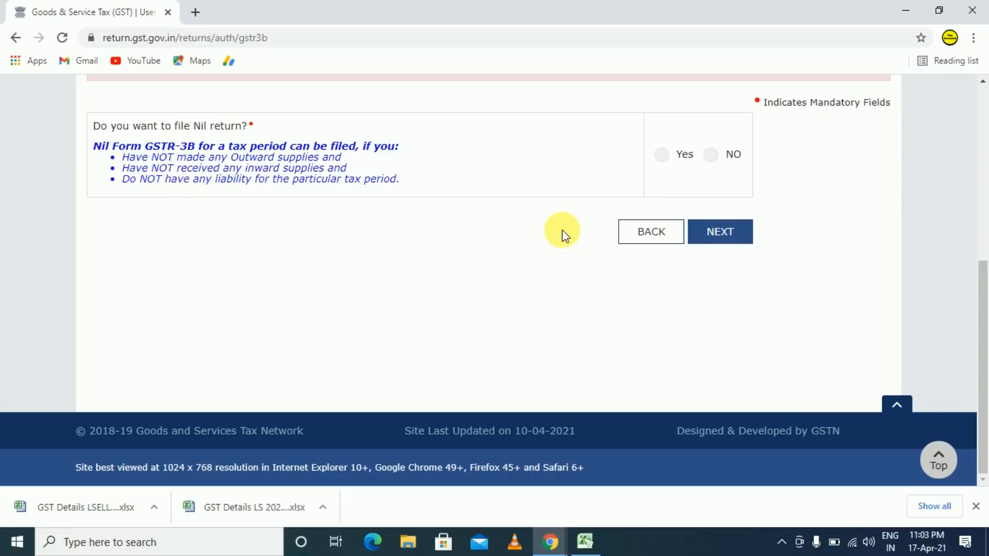
click(720, 156)
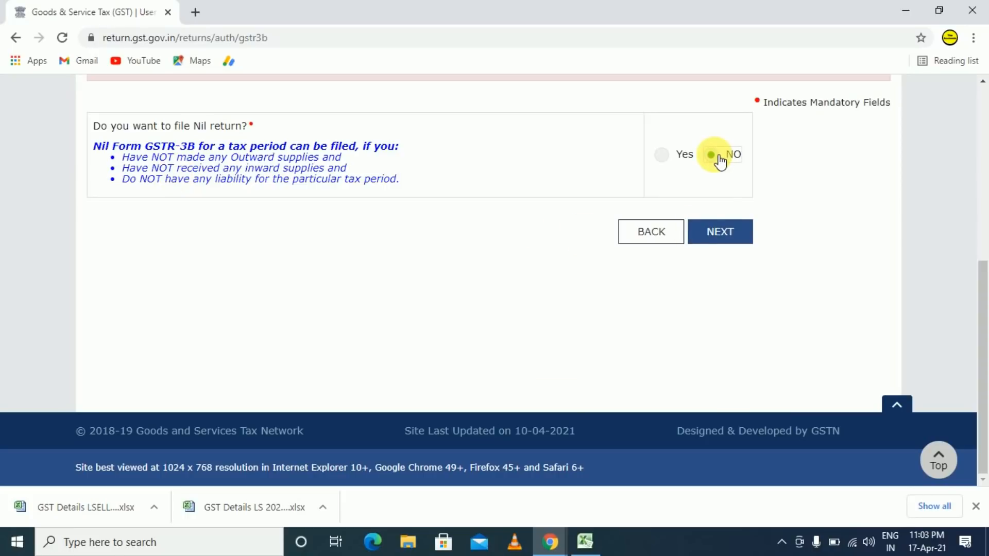
click(728, 235)
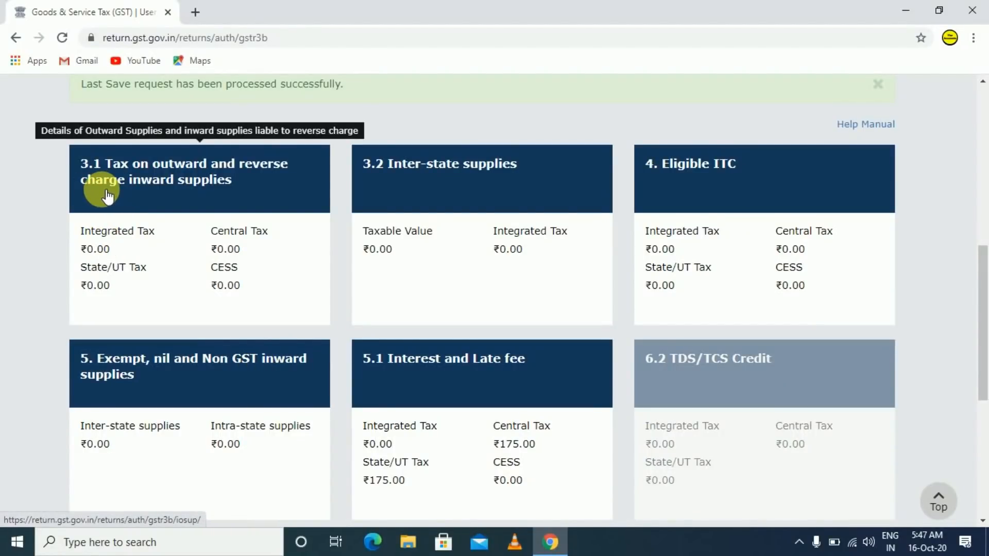
Step: Open section 3.1, Tax on outward and reverse charge inward supplies, to show its supplies table
click(169, 241)
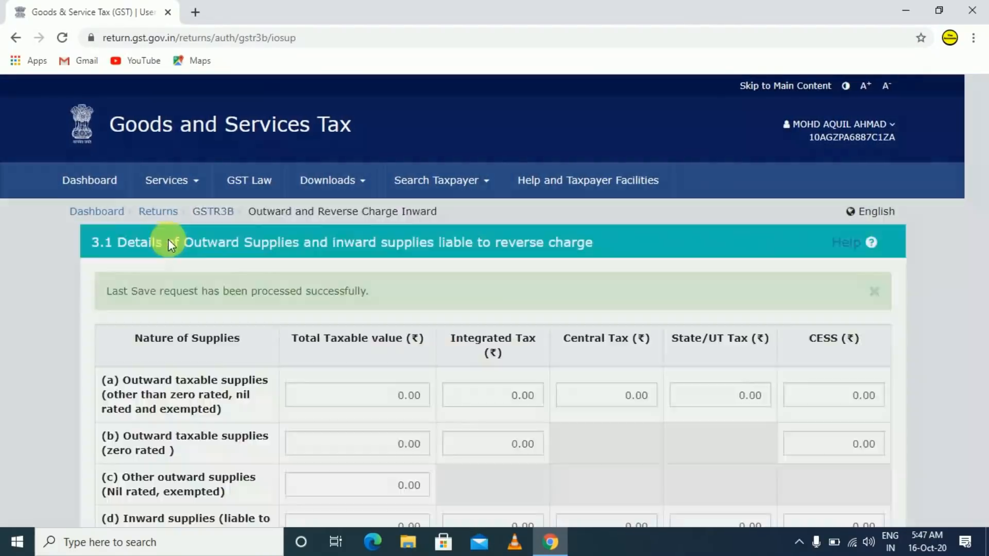
click(488, 336)
scroll(388, 305, down, 2)
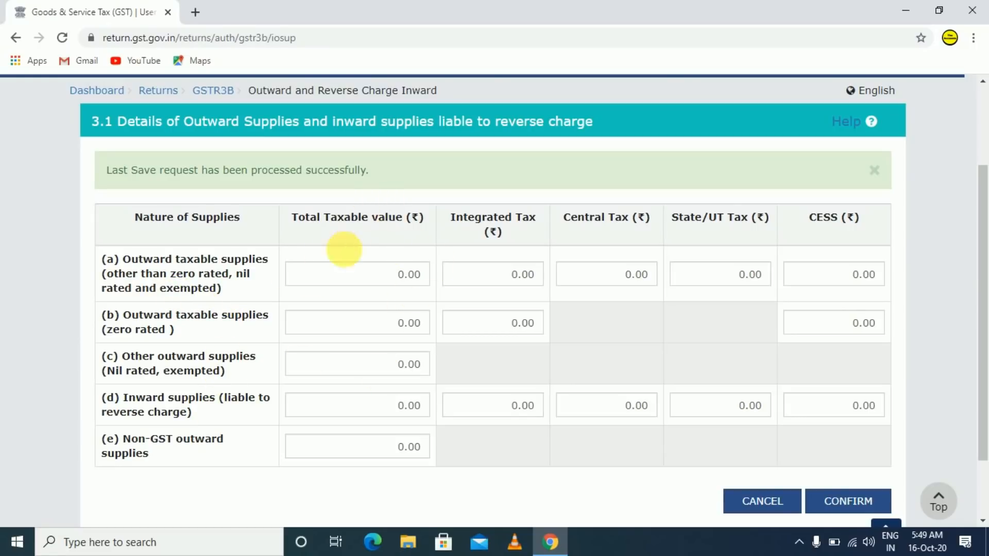
click(389, 276)
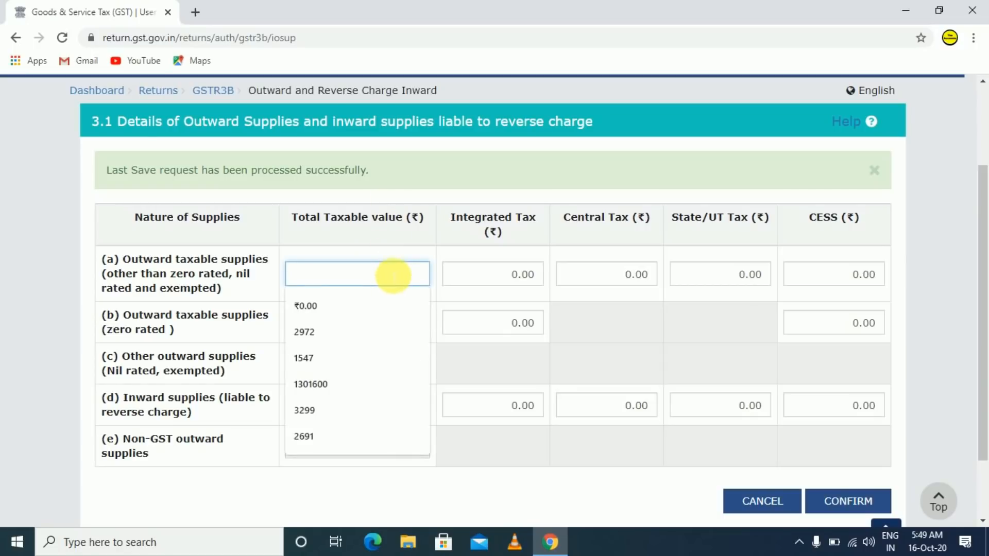
click(397, 280)
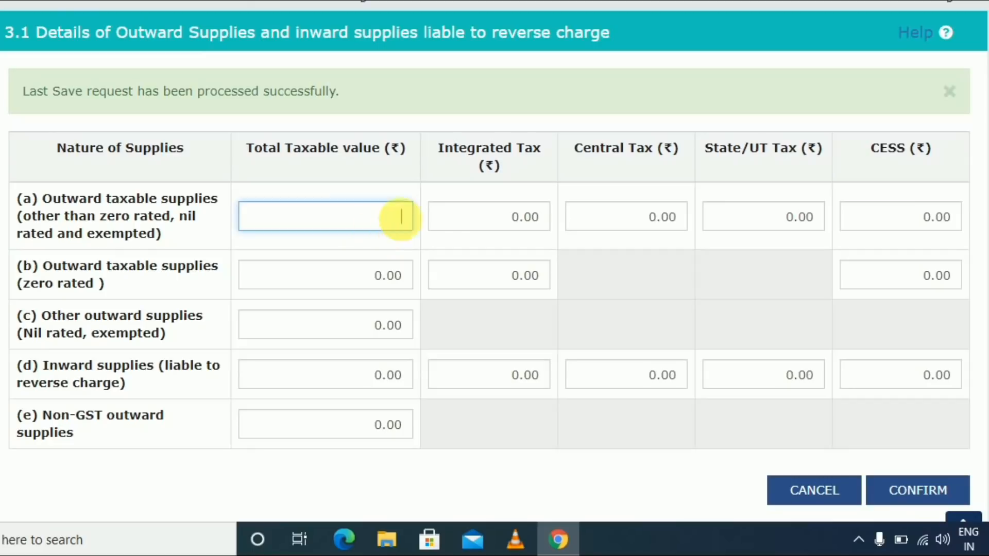
click(499, 219)
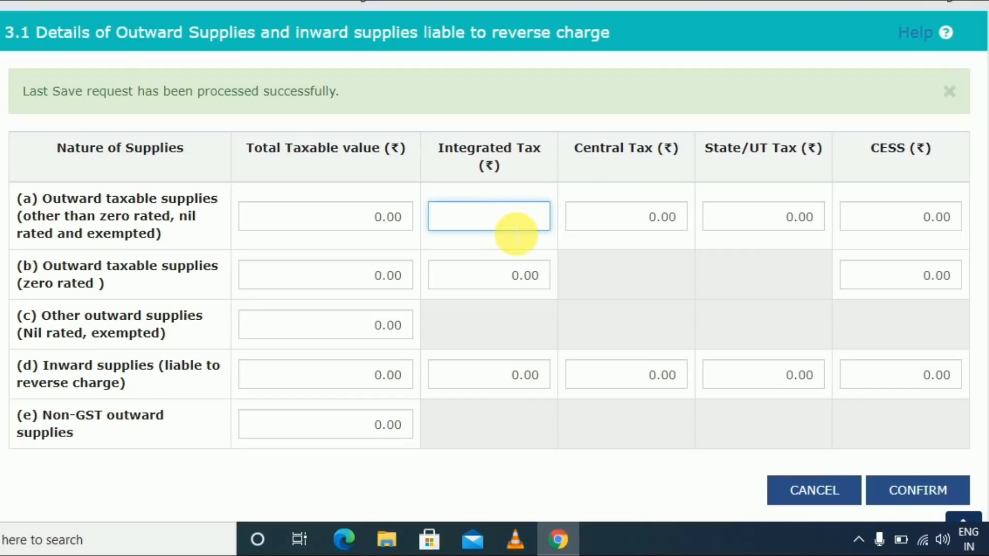
click(662, 217)
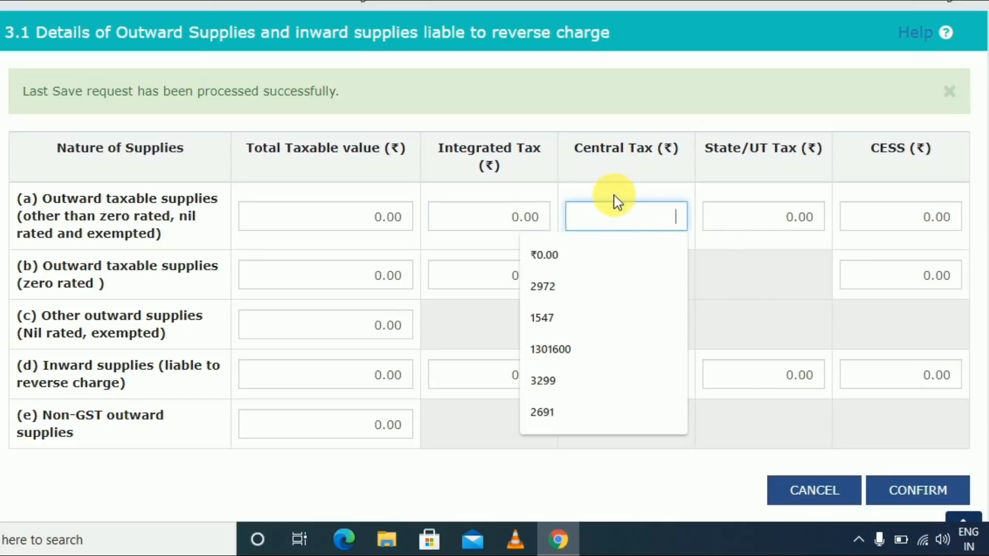
click(745, 217)
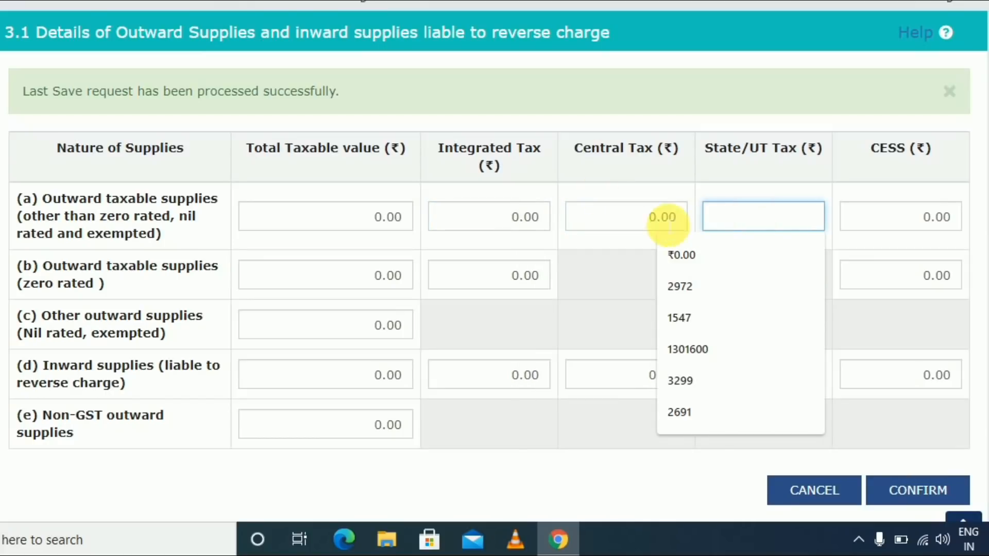
click(647, 219)
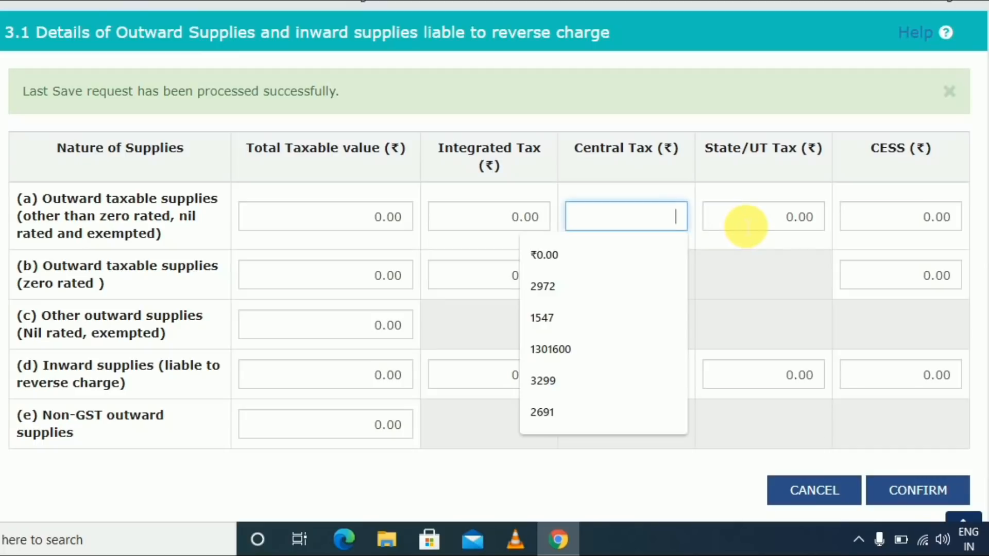
click(746, 225)
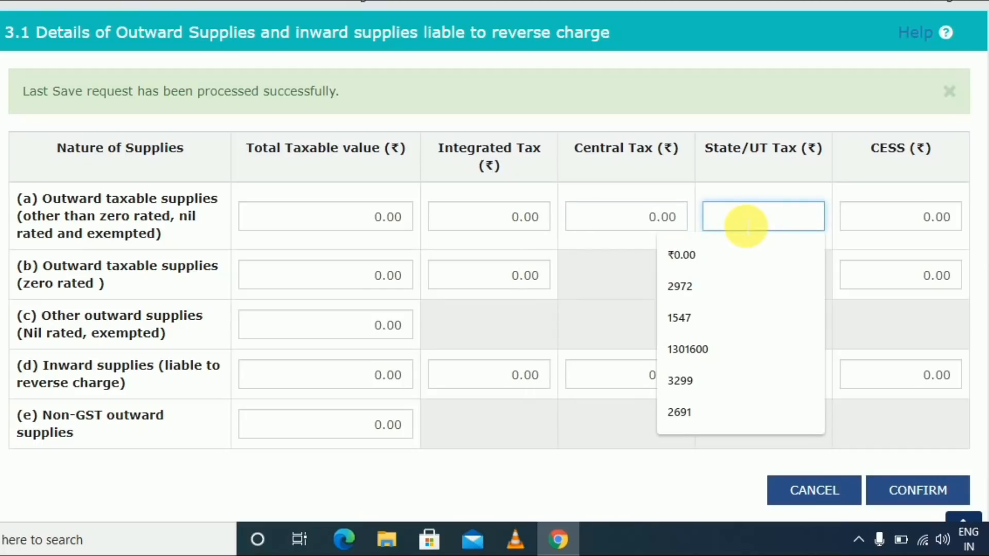
Step: Enter 2000 as the total taxable value for outward taxable supplies other than zero rated, nil rated and exempted
click(391, 226)
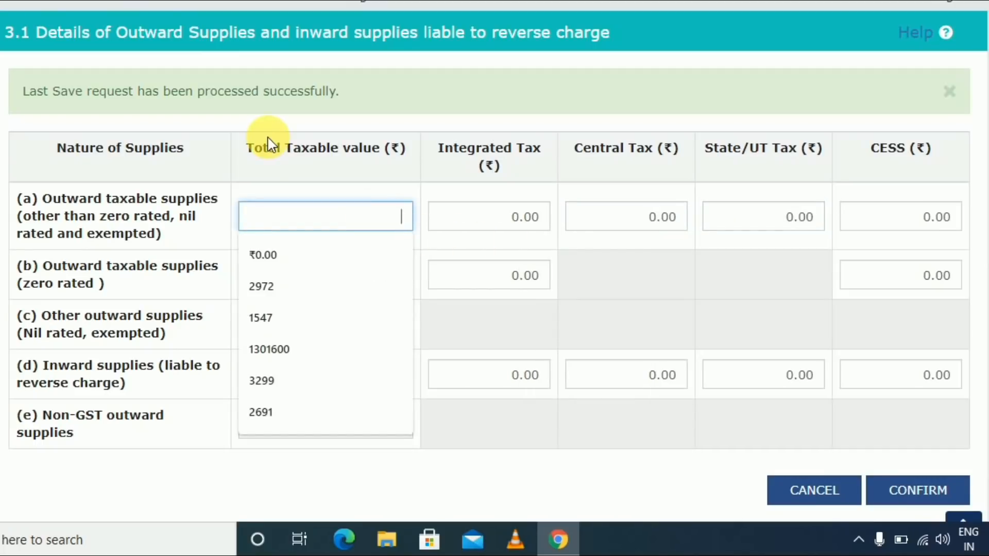
text(2000)
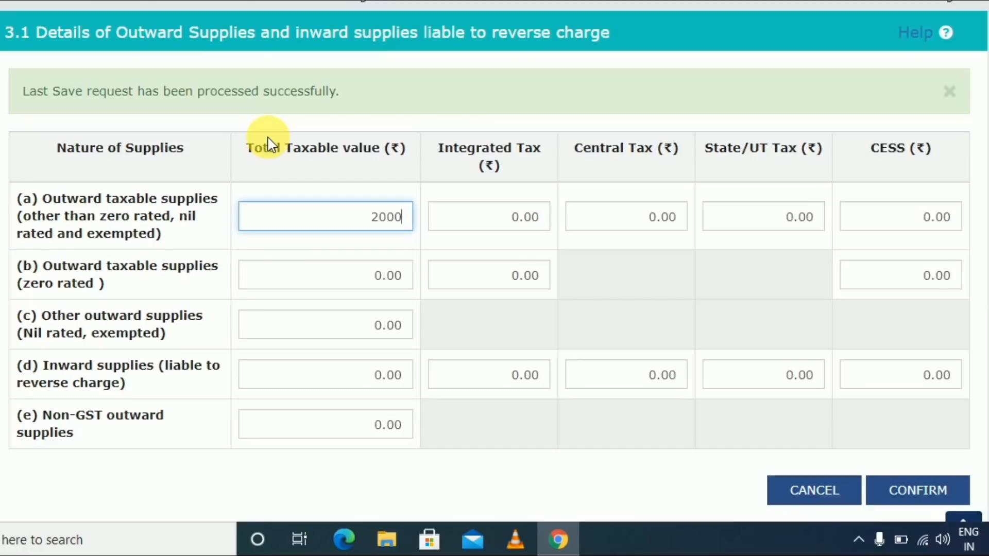
key(Tab)
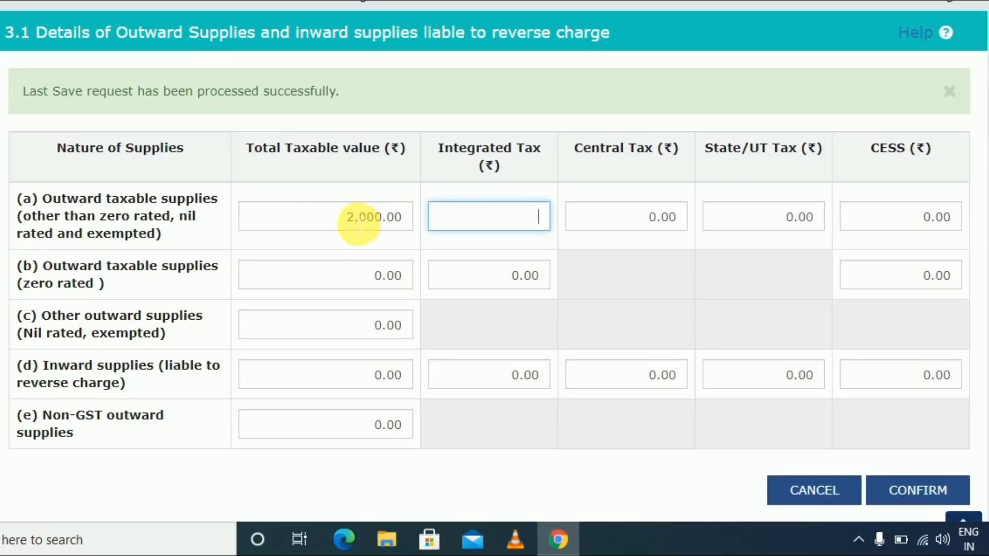
click(363, 218)
Step: Set the integrated tax to 50 and the central tax to 25 for outward taxable supplies in row (a)
click(498, 226)
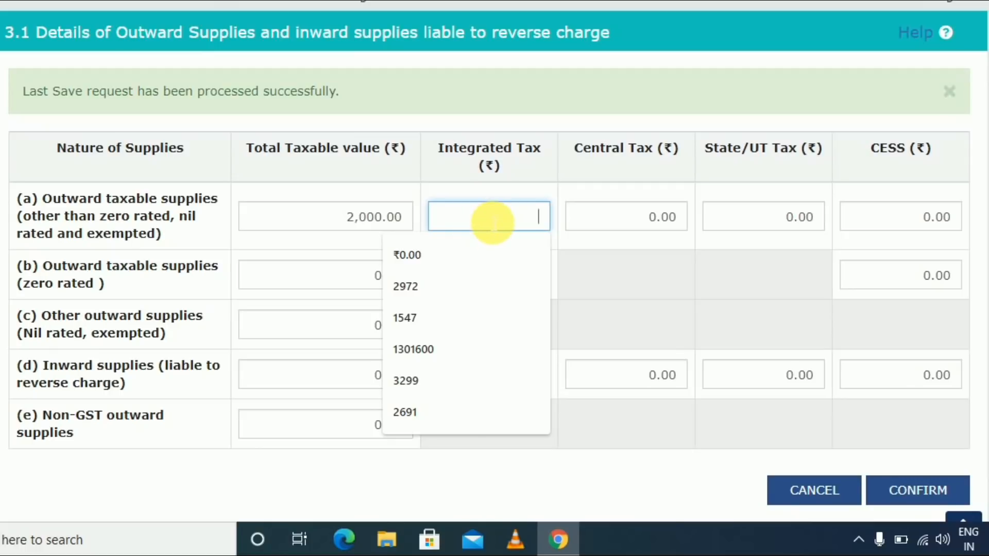
text(50)
key(Tab)
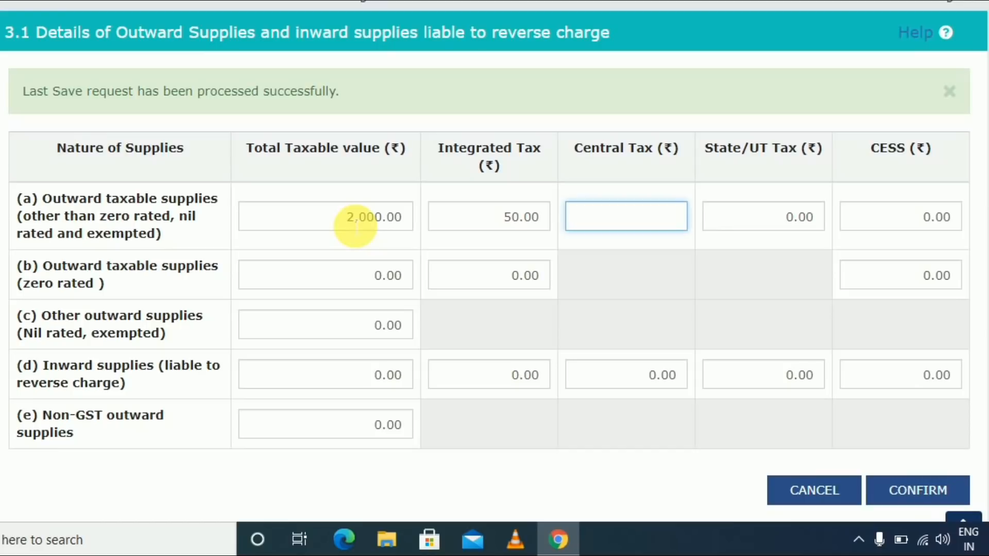
text(25)
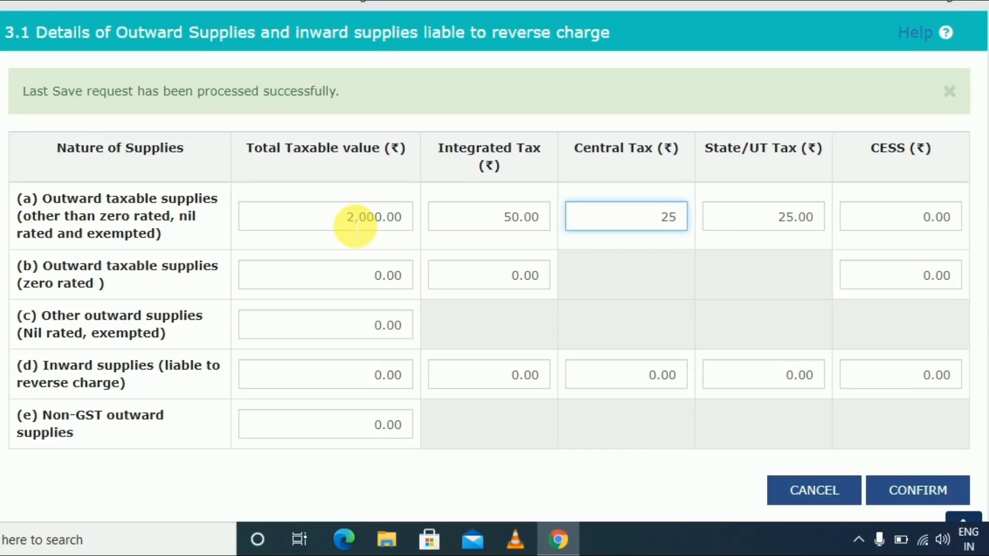
key(Tab)
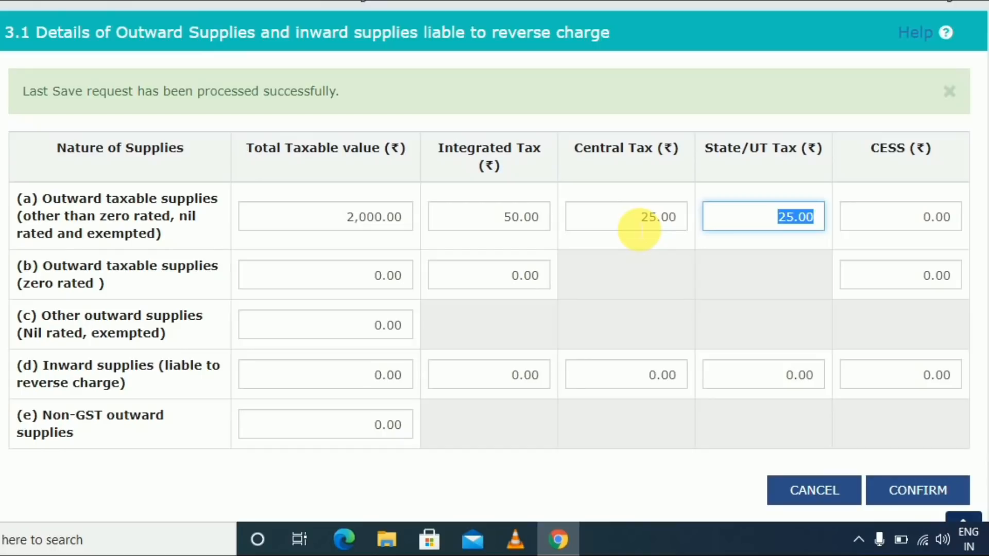
click(950, 220)
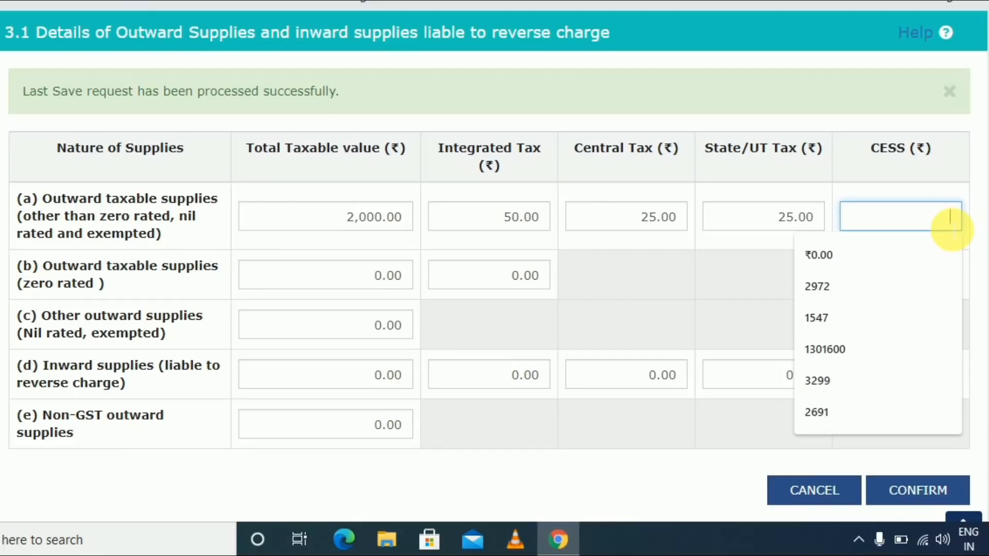
click(979, 229)
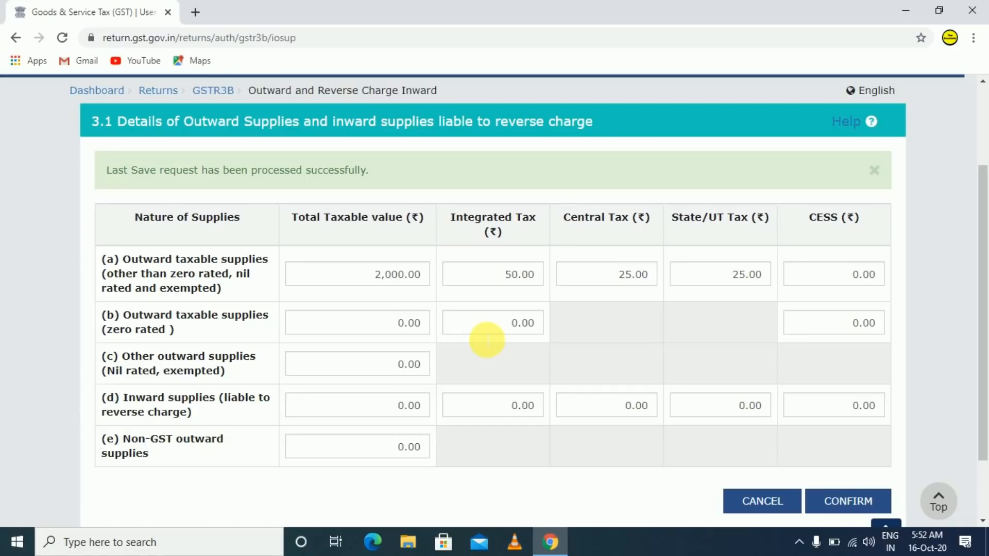
Step: Enter 50000 as the total taxable value for zero rated outward supplies in row (b), leaving its integrated tax unfilled
click(409, 323)
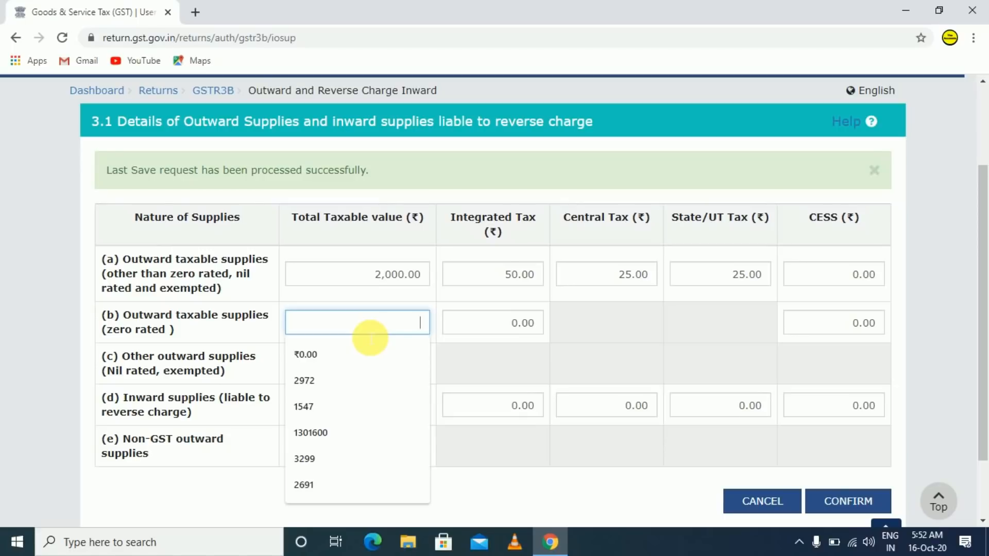
text(50000)
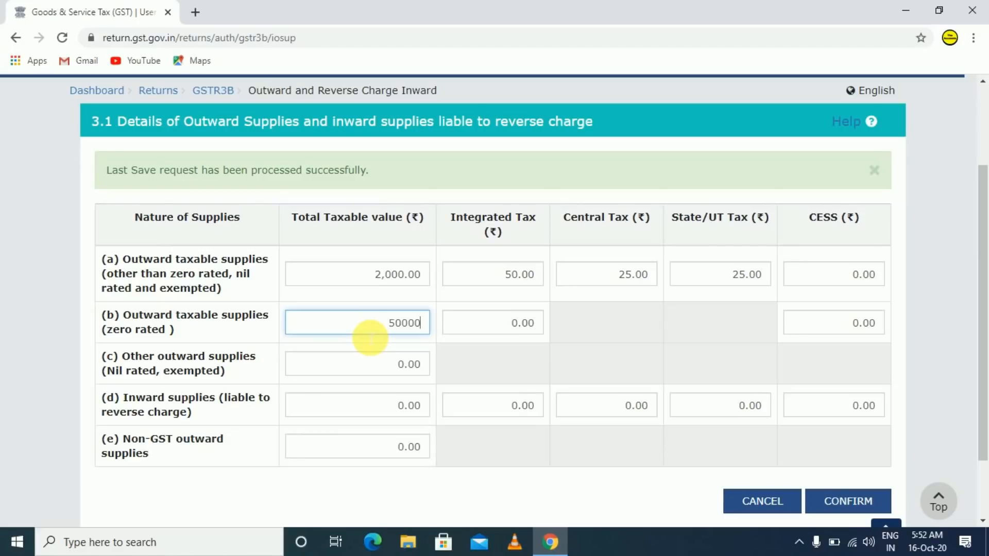
key(Tab)
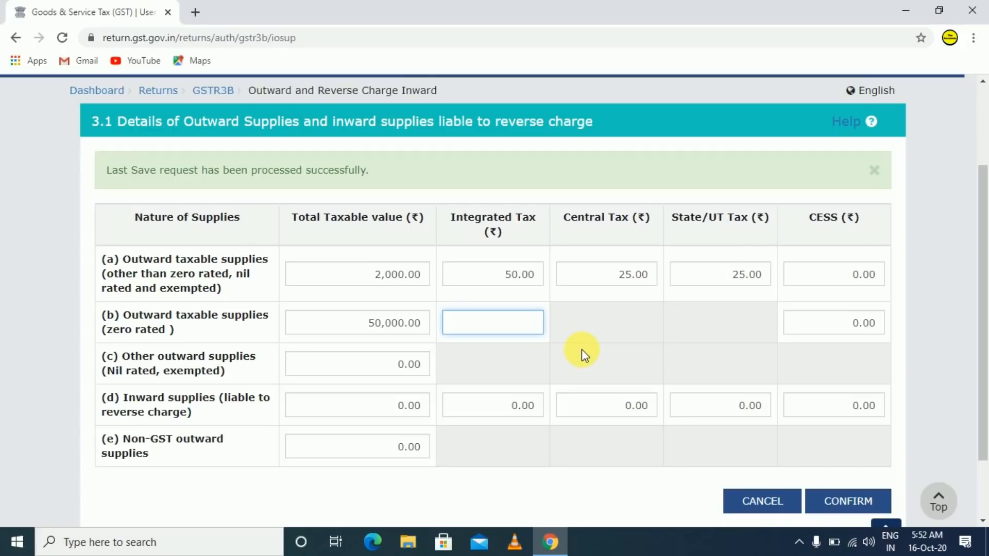
click(518, 335)
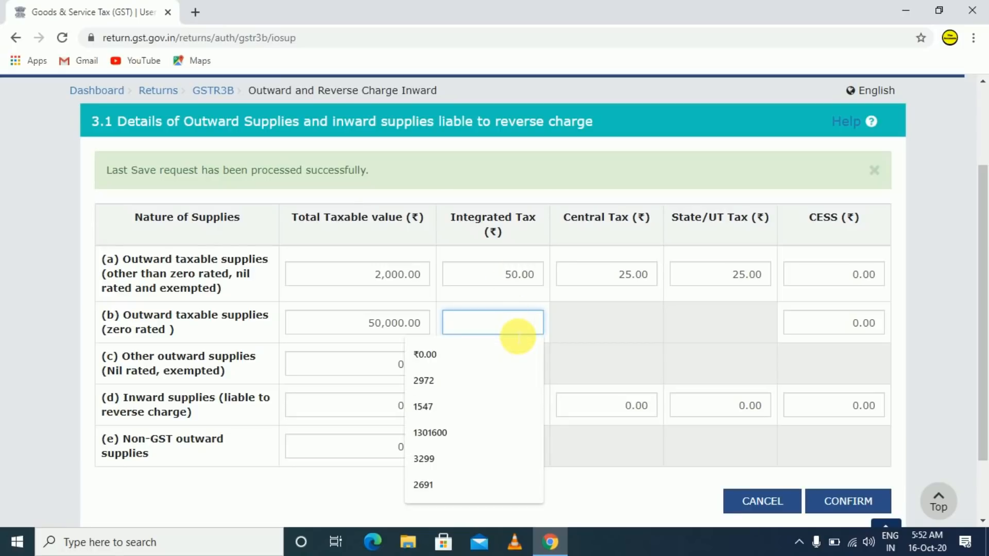
click(645, 341)
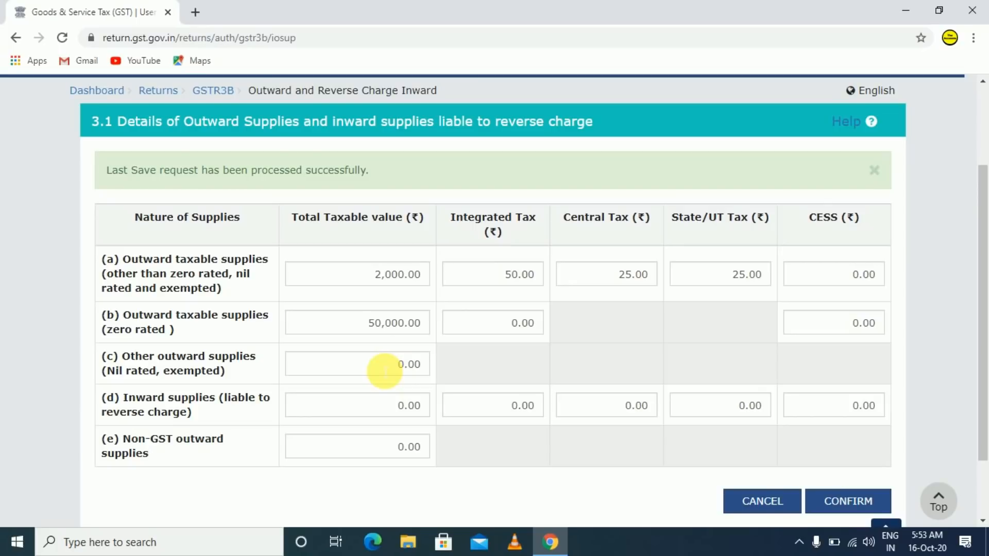
Step: Enter 25000 as the total taxable value for other outward supplies (nil rated, exempted) in row (c)
click(385, 371)
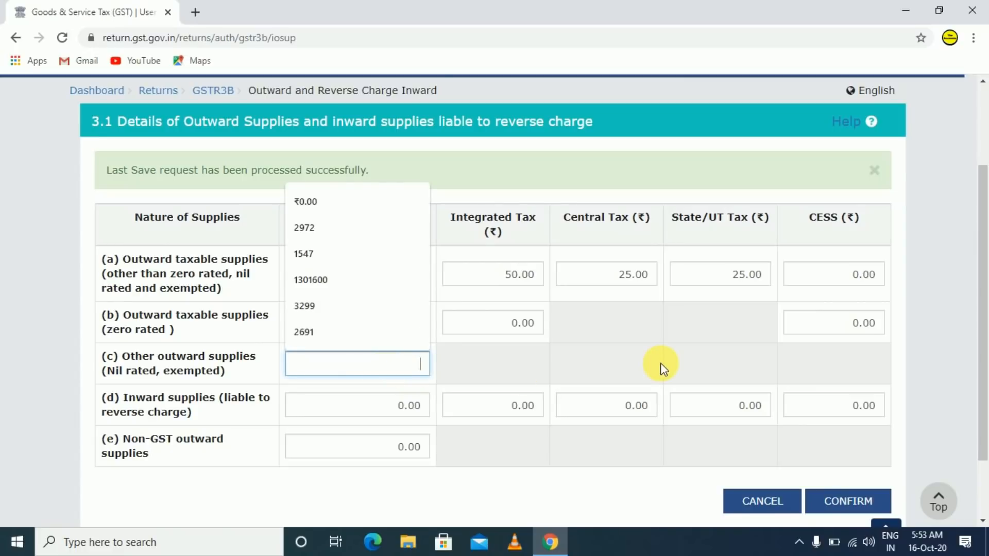
text(25000)
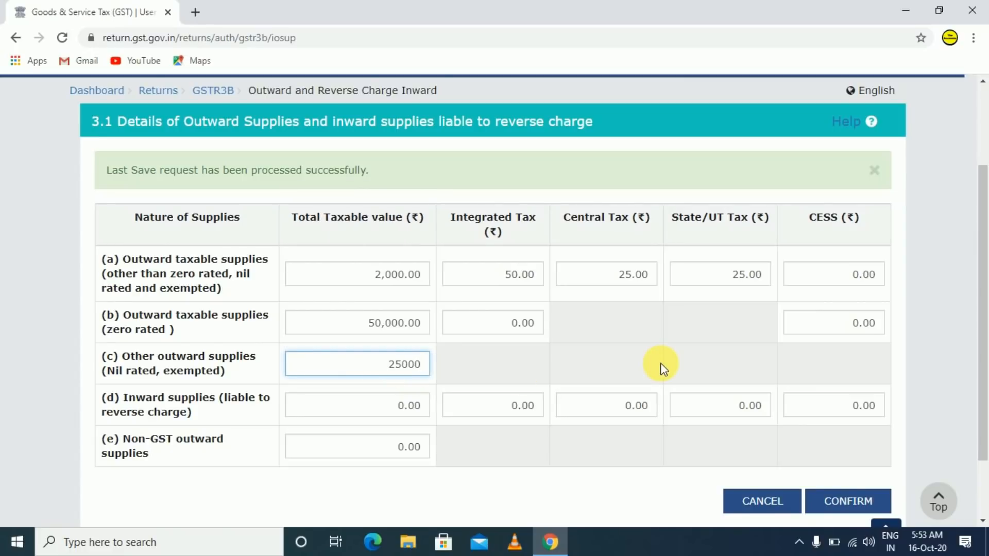
key(Tab)
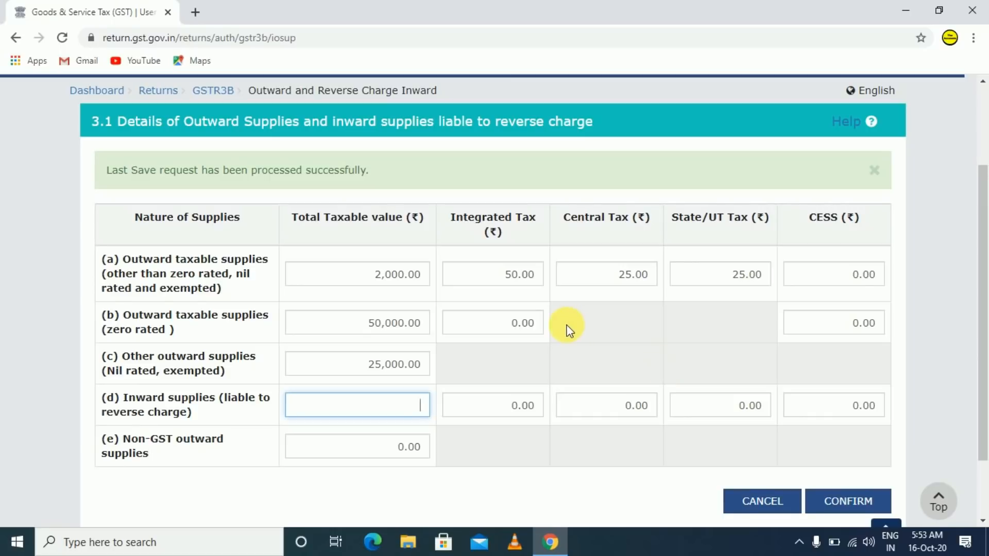
scroll(566, 328, down, 2)
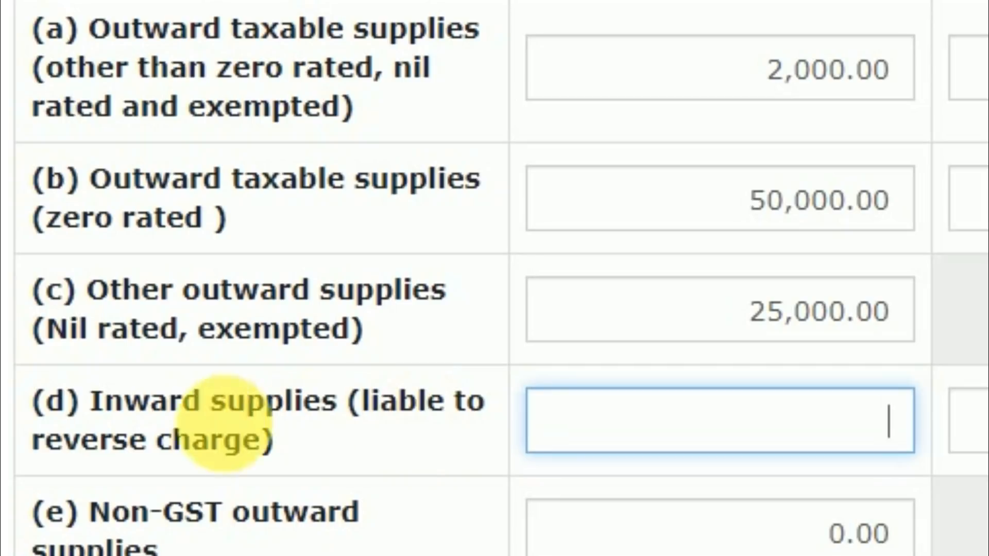
Step: Enter 10000 as the total taxable value for inward supplies liable to reverse charge in row (d), leaving its integrated tax unfilled
click(132, 454)
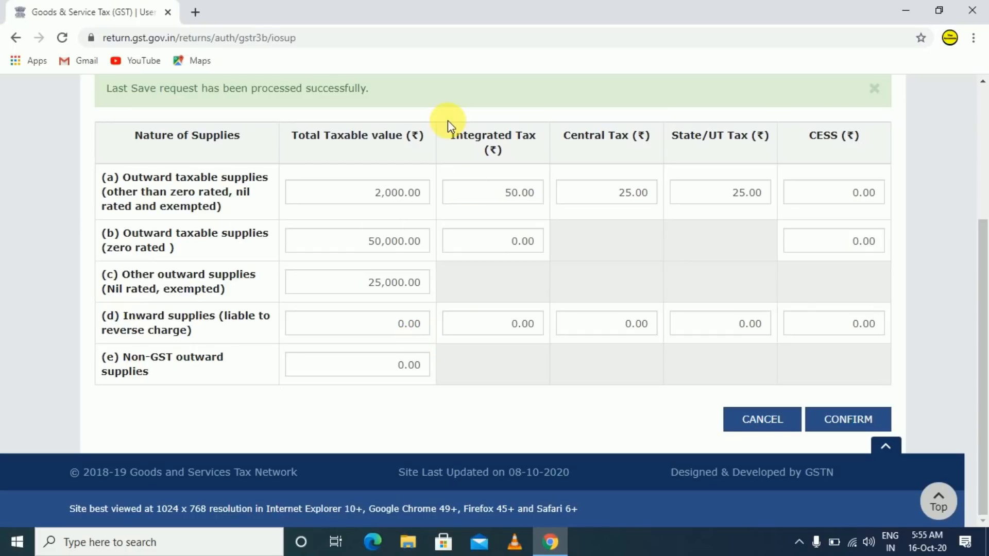
click(376, 327)
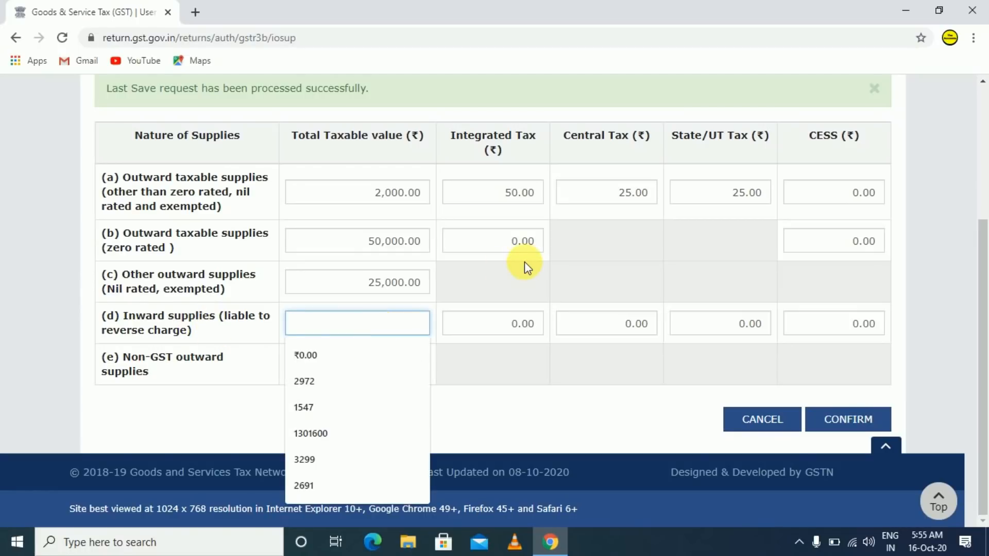
text(1000)
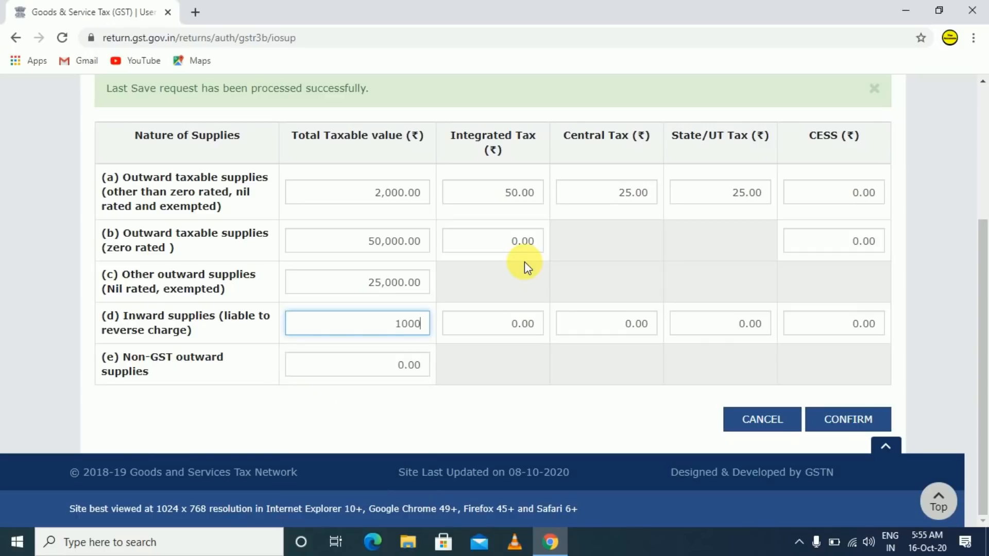
text(0)
key(Tab)
key(Tab)
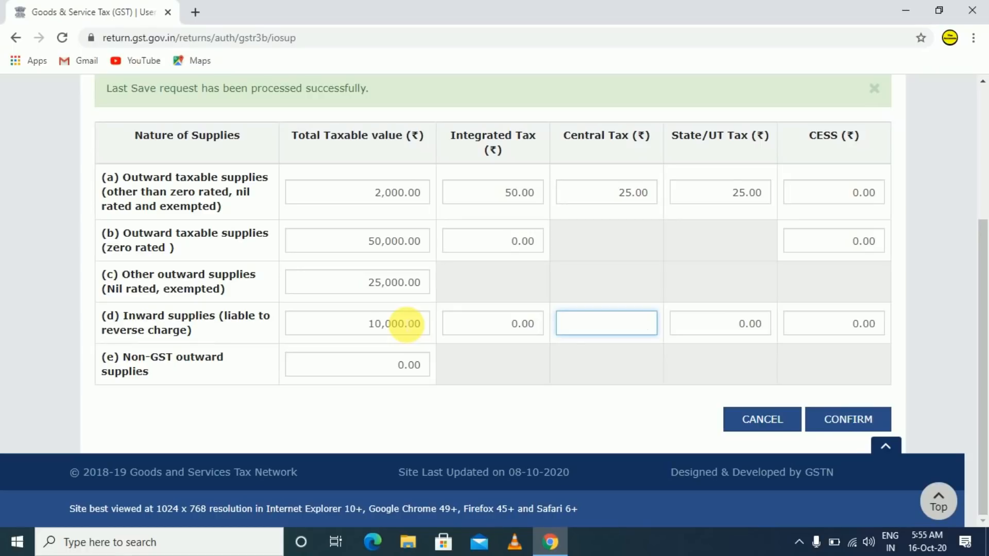
Step: Set the central tax to 250 for the reverse charge inward supplies in row (d) and confirm section 3.1
text(250)
key(Tab)
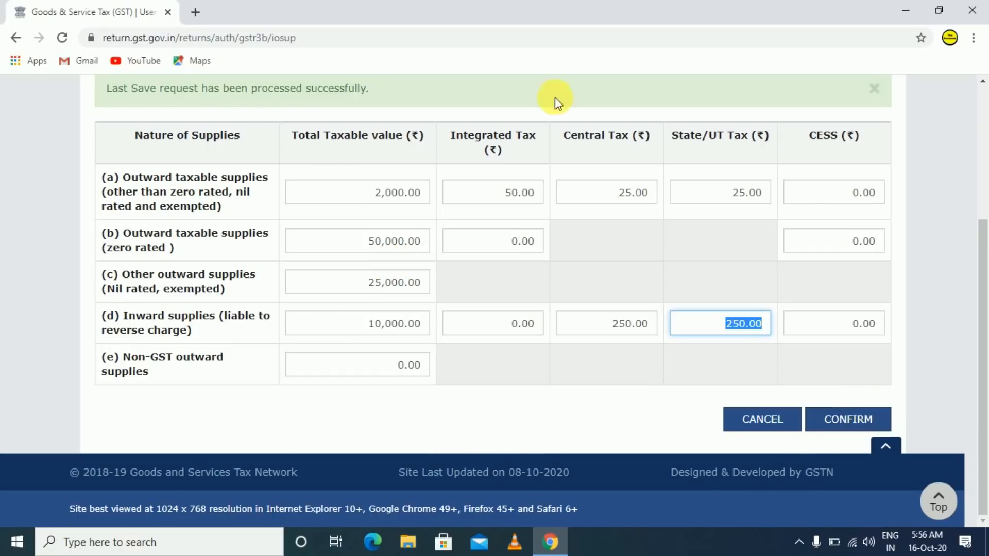
click(861, 424)
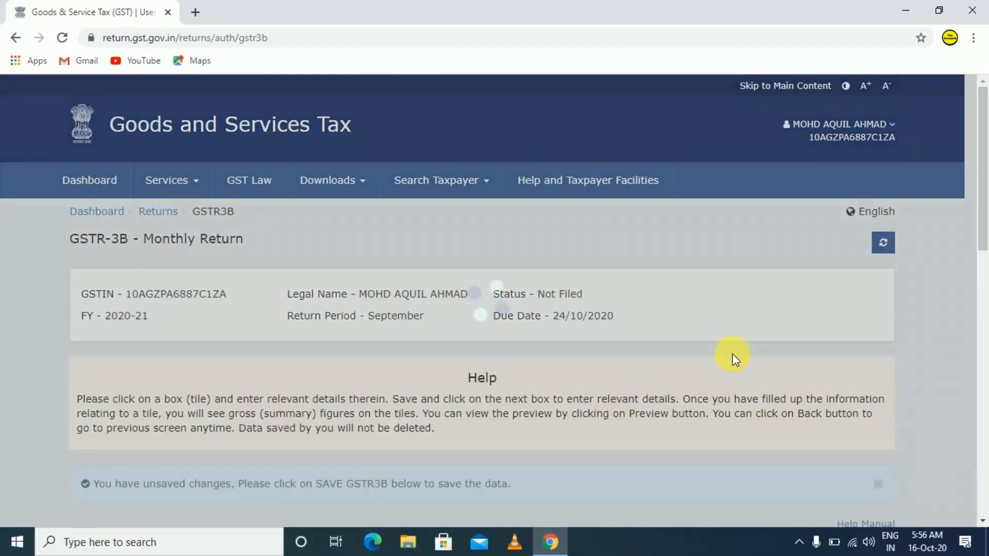
Step: Open section 3.2 Inter-state supplies and choose 07 - Delhi as the place of supply for unregistered persons
scroll(252, 341, down, 5)
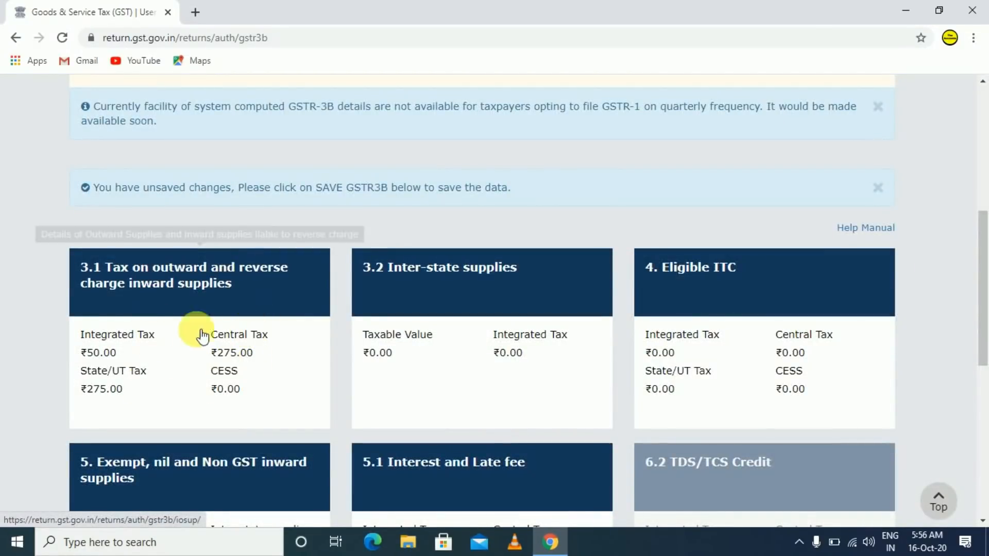
scroll(201, 356, down, 10)
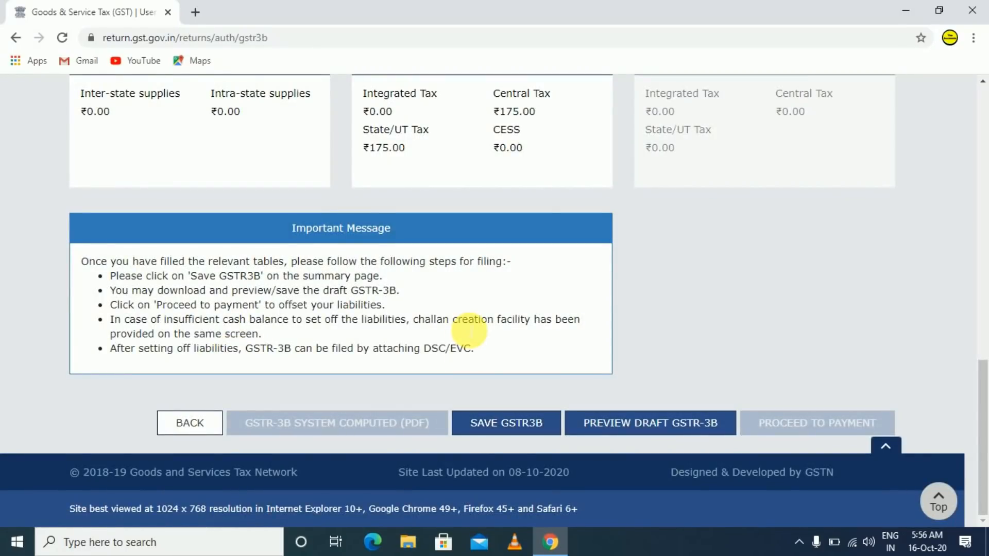
scroll(470, 331, up, 7)
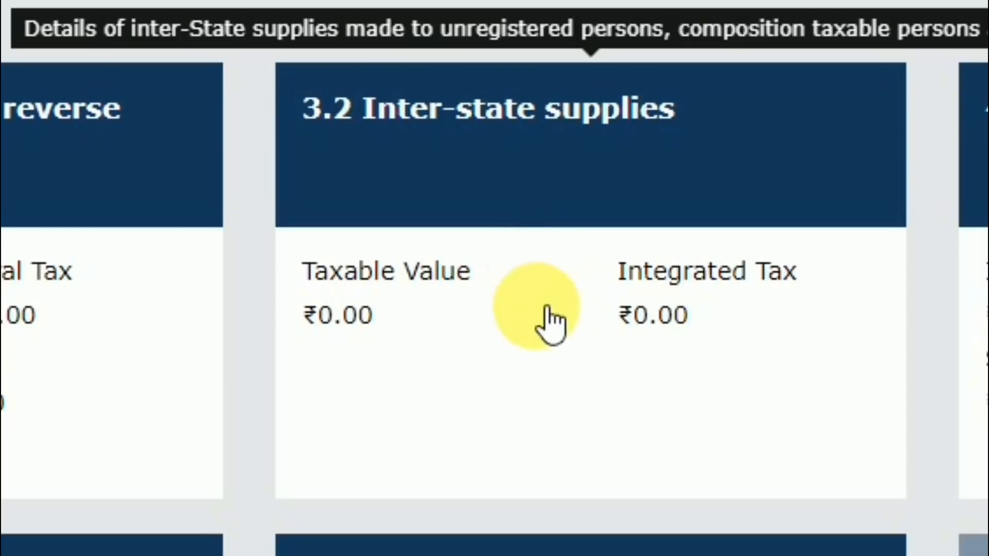
click(552, 334)
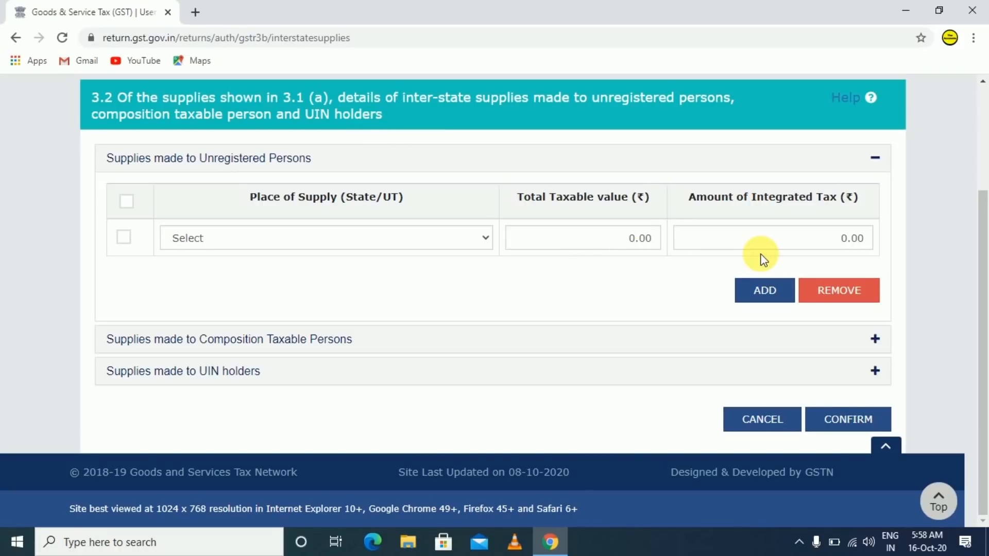
click(355, 244)
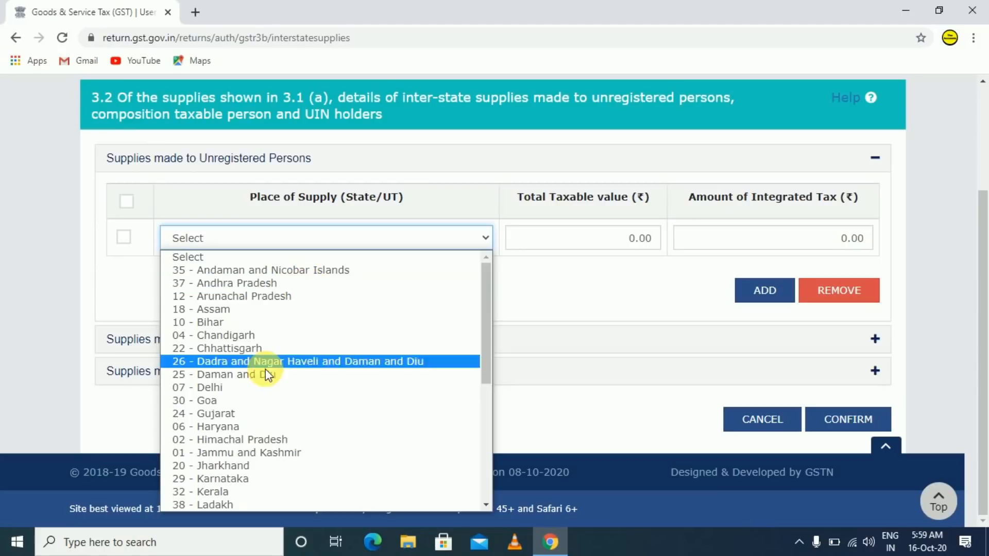
click(260, 387)
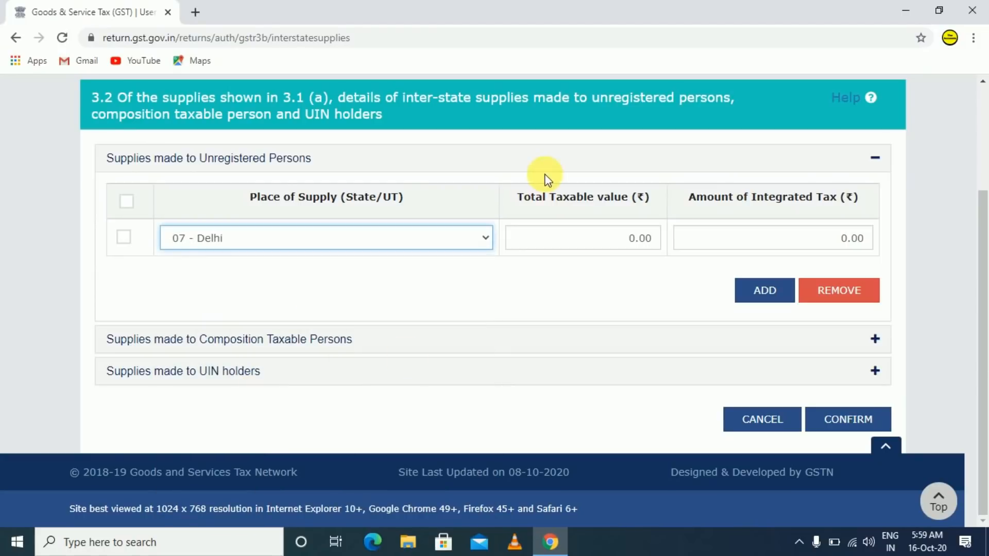
Step: Enter a total taxable value of 100 and an integrated tax of 2.5 for the Delhi supplies to unregistered persons
click(628, 239)
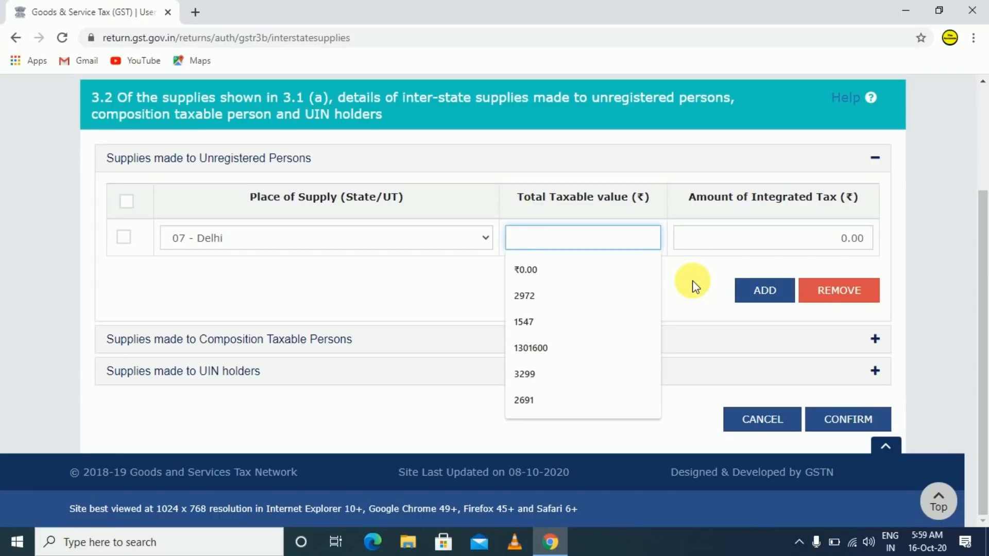
text(100)
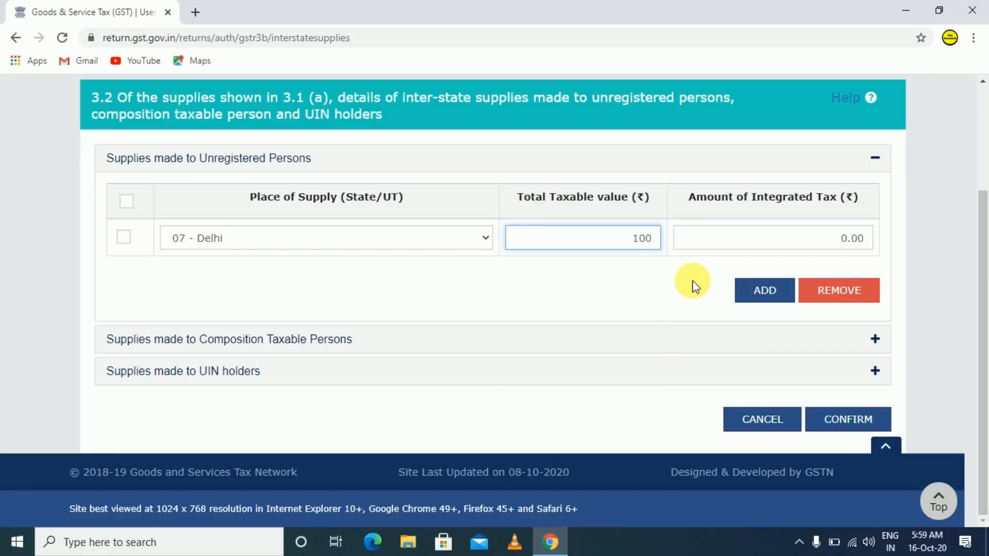
key(Tab)
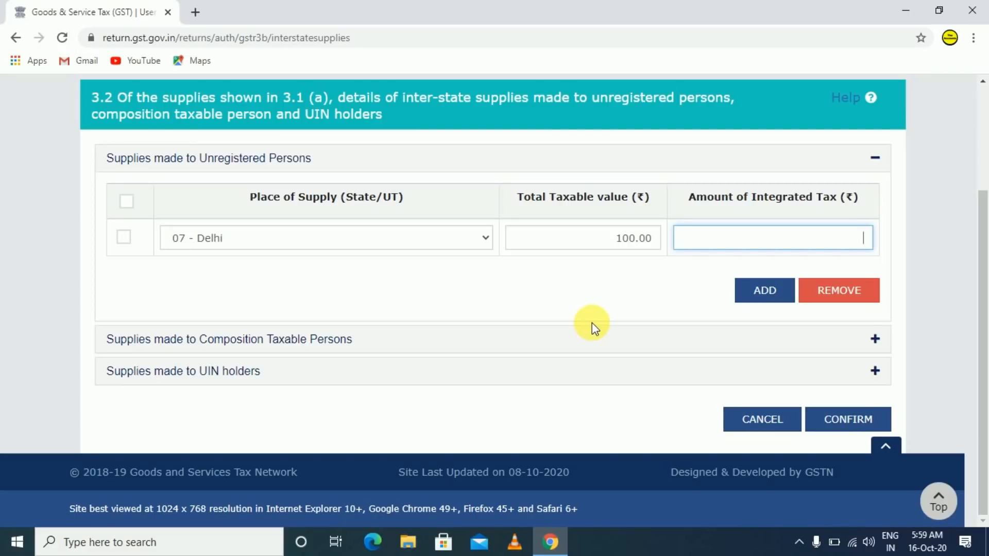
text(2.5)
key(Tab)
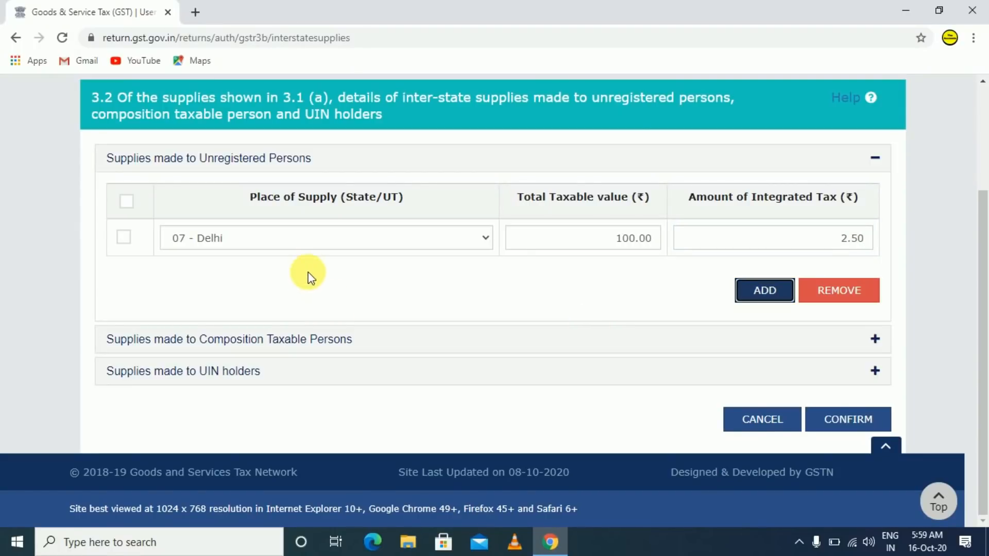
Step: Add a blank row for another place of supply under unregistered persons and cancel the section 3.2 entries
click(307, 242)
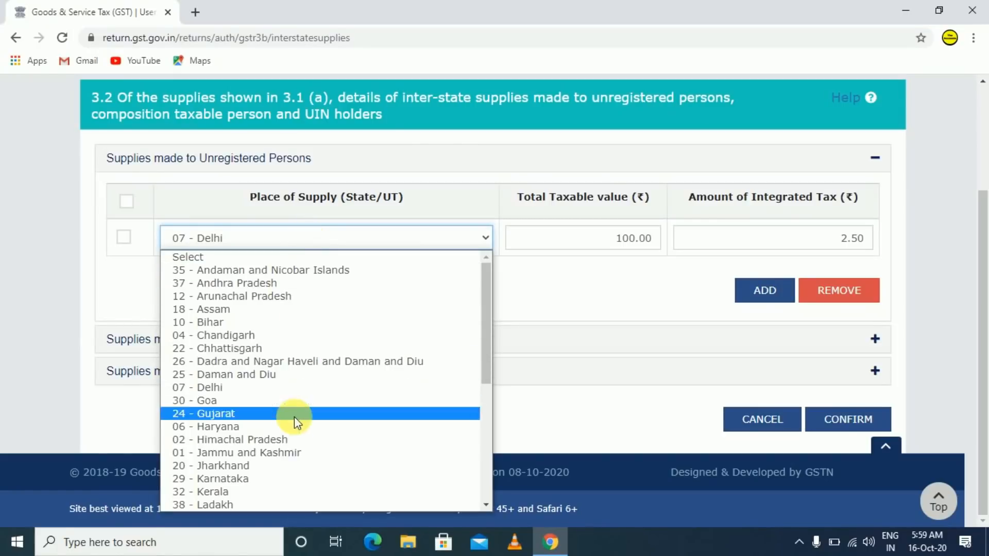
click(544, 322)
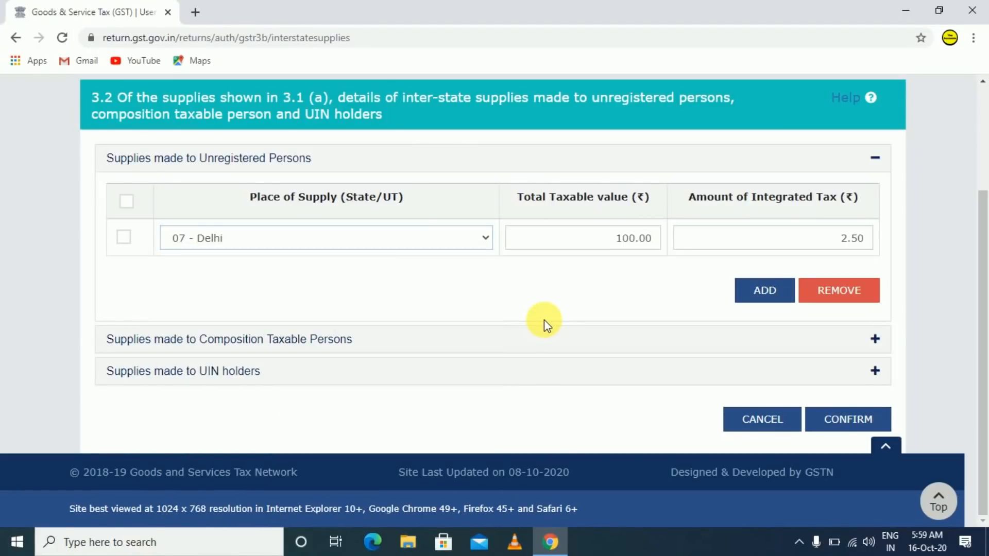
click(777, 297)
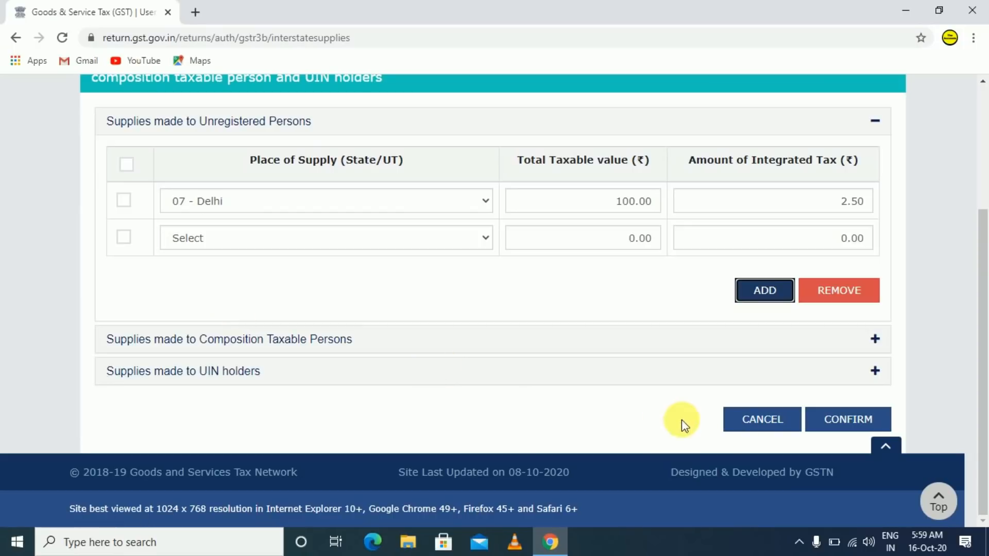
click(766, 422)
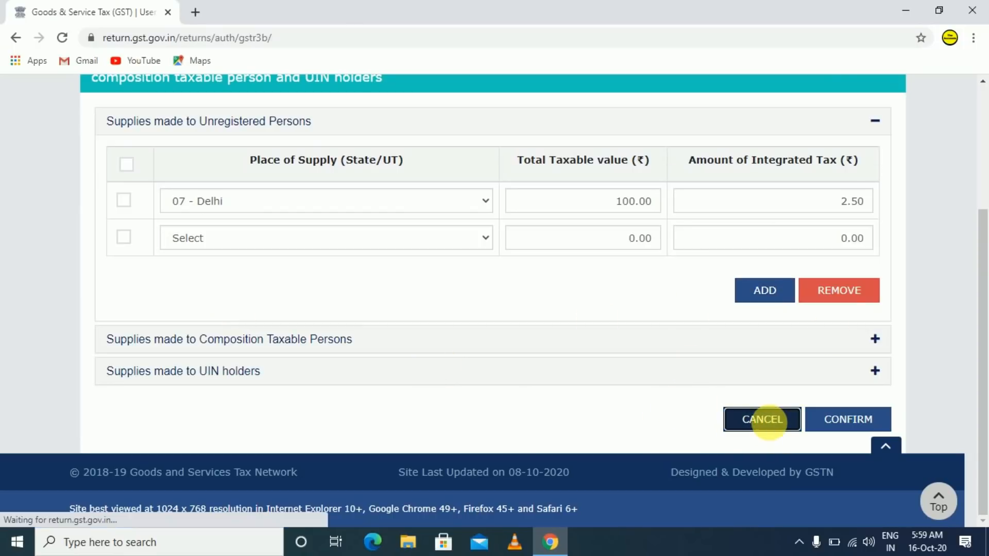
Step: Open section 4, Eligible ITC, from the GSTR-3B summary page
scroll(726, 397, down, 6)
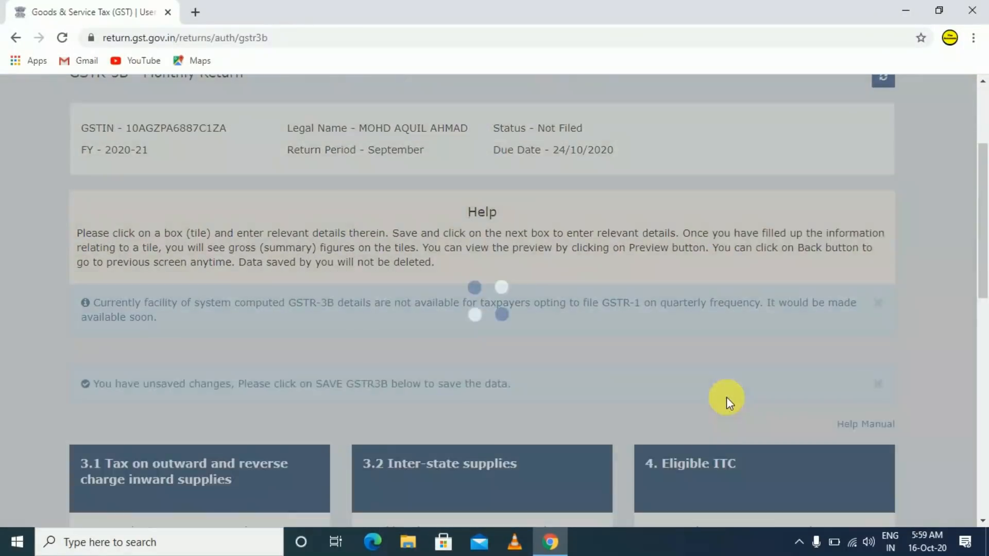
scroll(733, 404, down, 5)
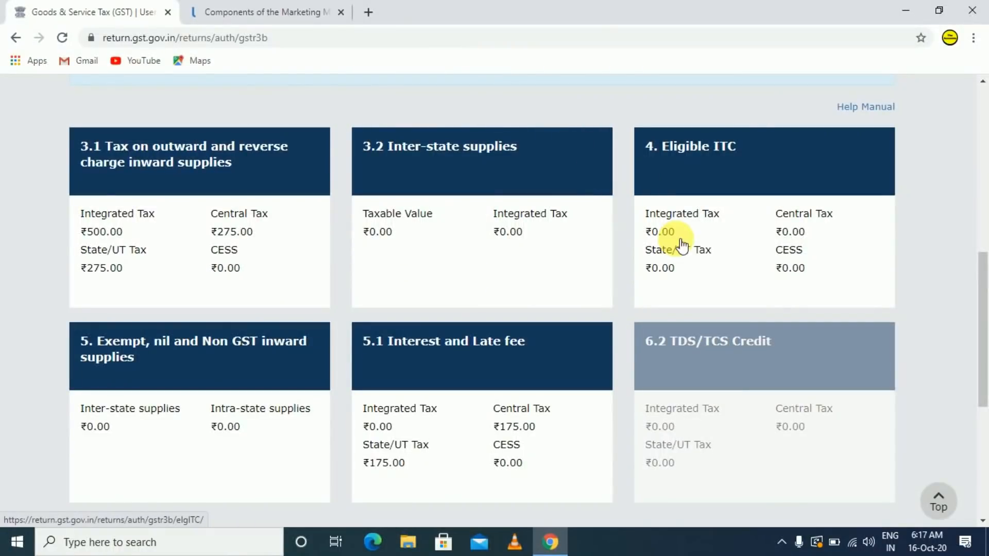
click(702, 245)
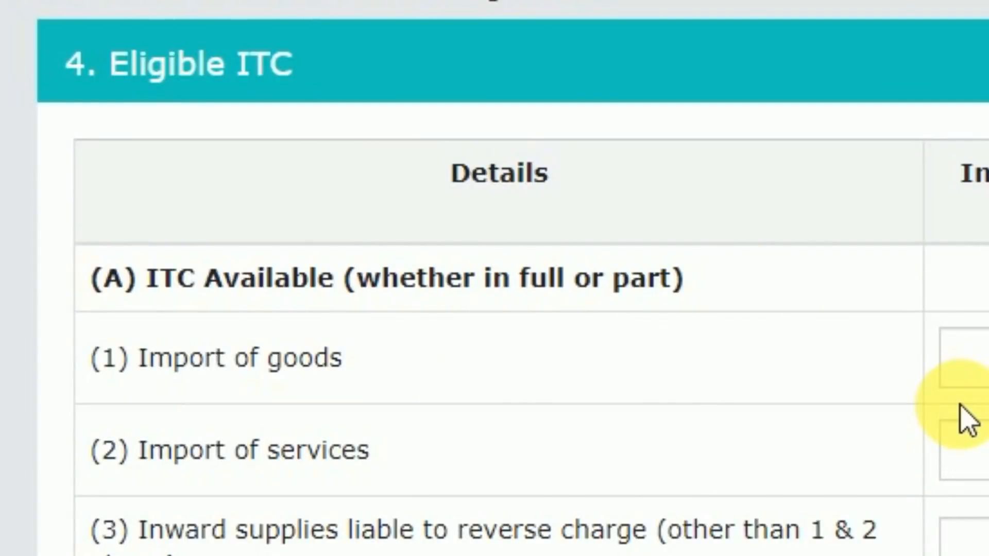
Step: Examine the ITC Available rows, especially import of goods and import of services, in the Eligible ITC table
scroll(969, 420, down, 3)
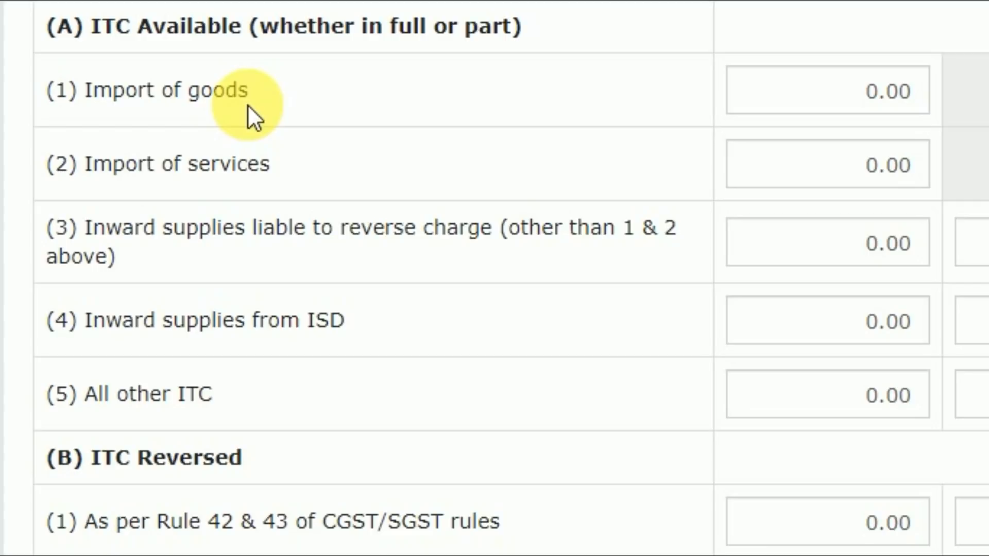
scroll(850, 195, up, 3)
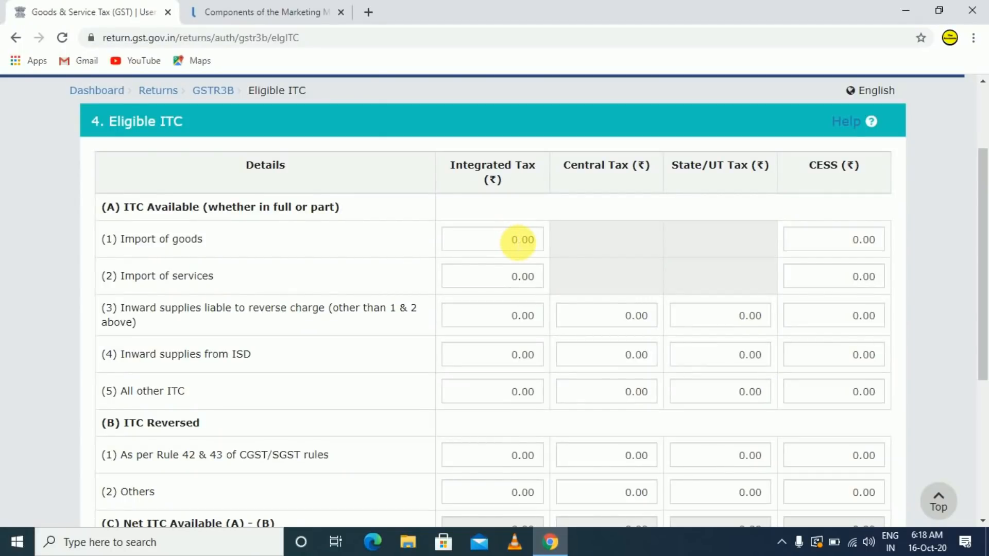
click(518, 241)
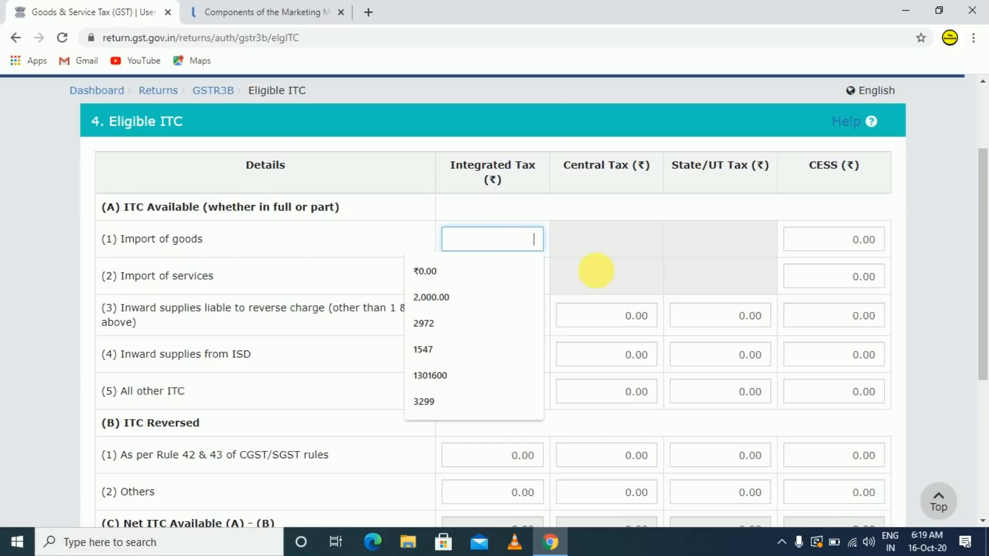
click(624, 264)
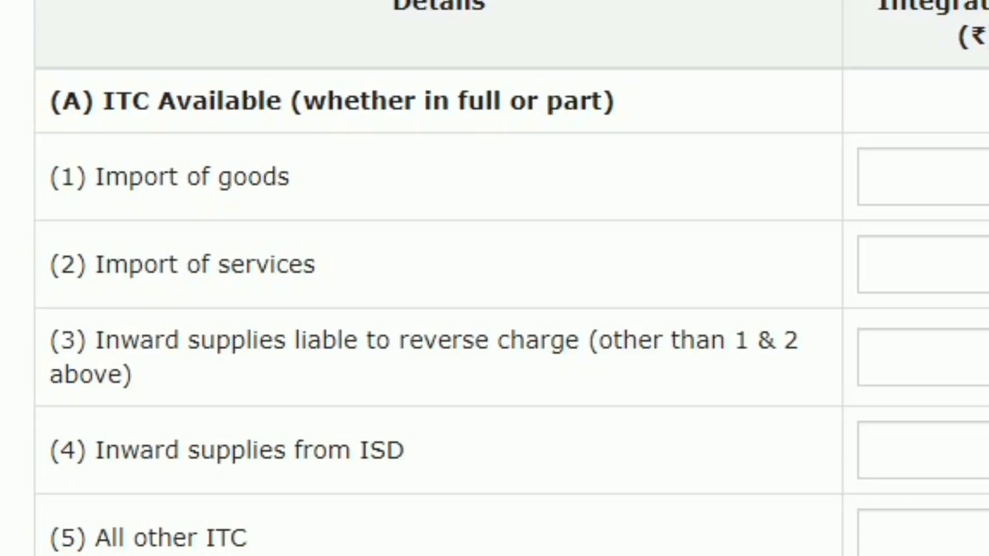
scroll(495, 278, down, 2)
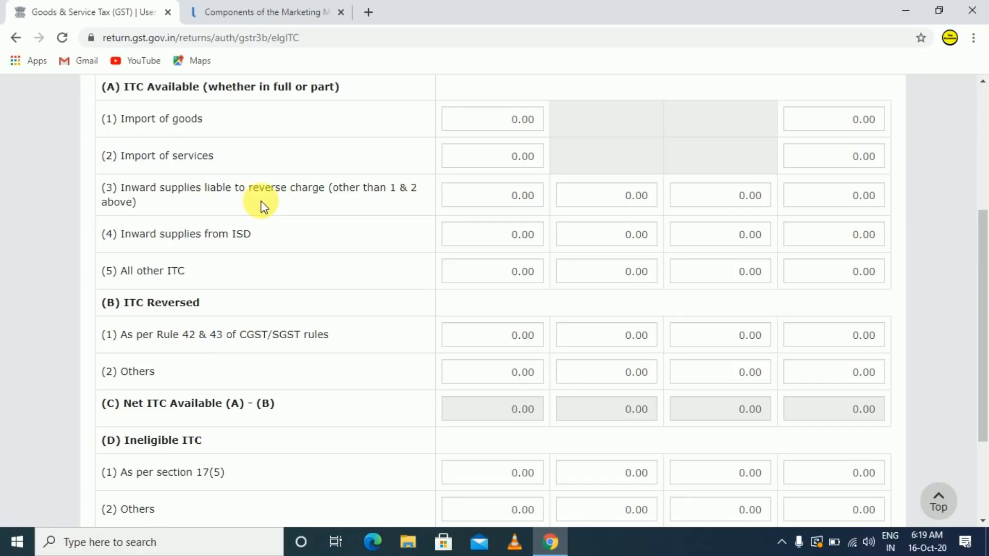
scroll(428, 227, up, 2)
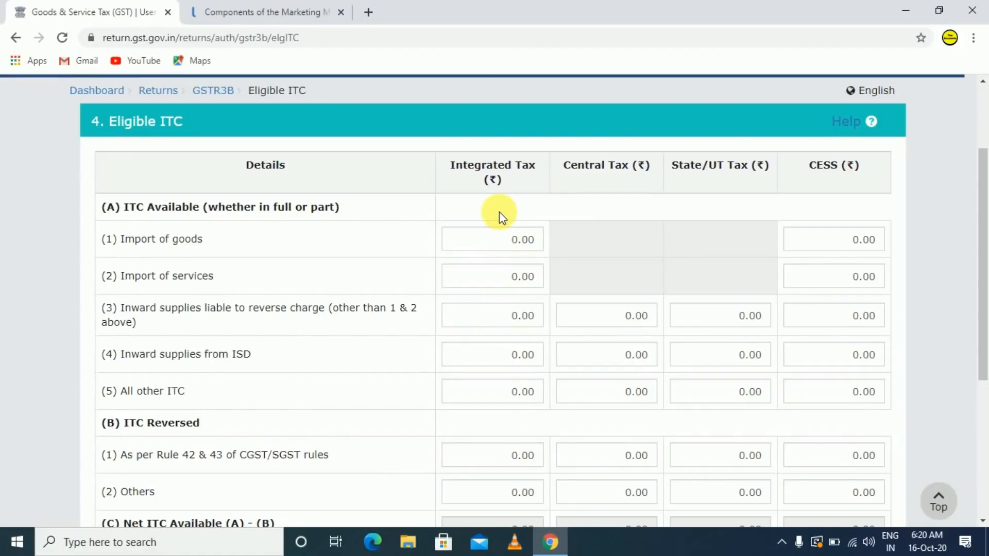
Step: Examine the integrated, central and State/UT tax fields for reverse charge inward supplies and inward supplies from ISD
click(521, 320)
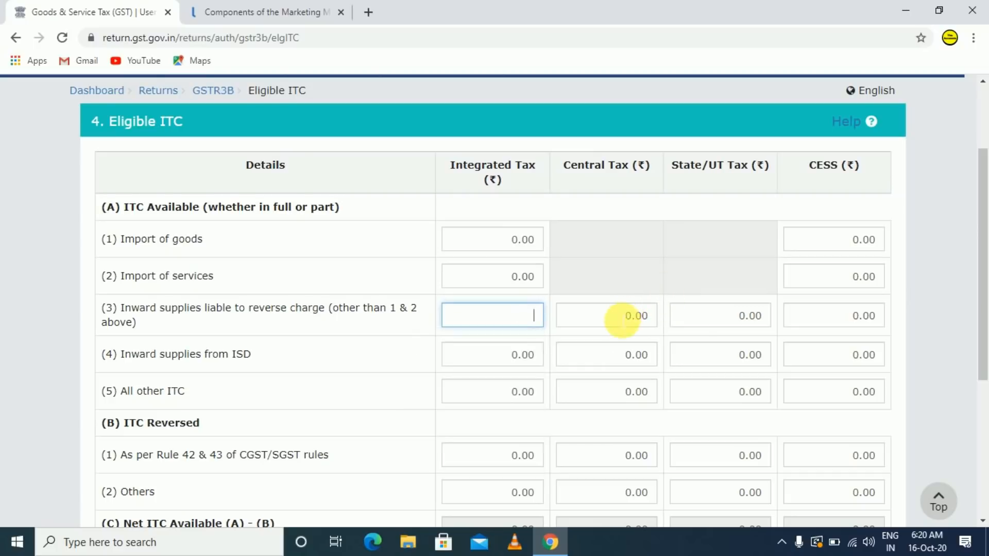
click(625, 320)
click(711, 319)
click(636, 315)
click(698, 318)
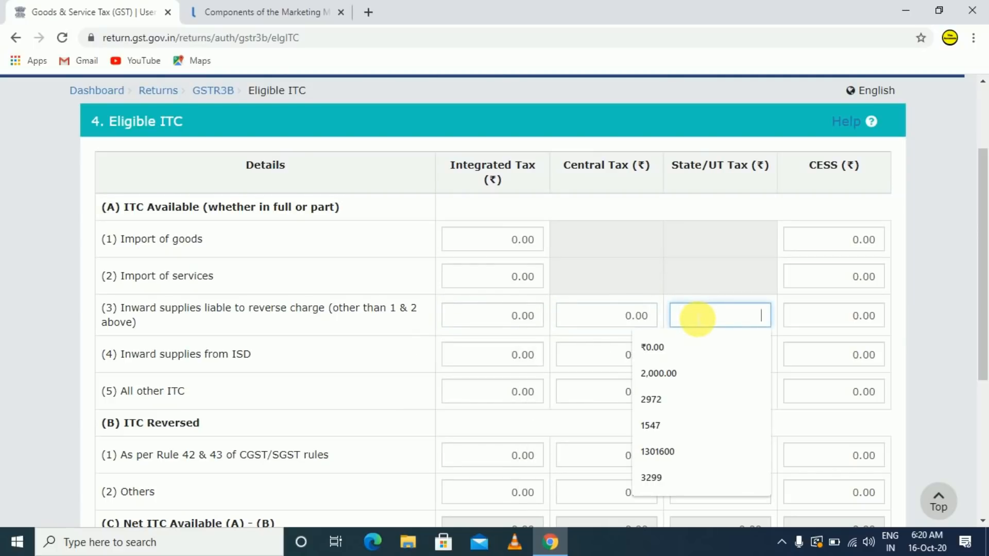
scroll(682, 316, down, 2)
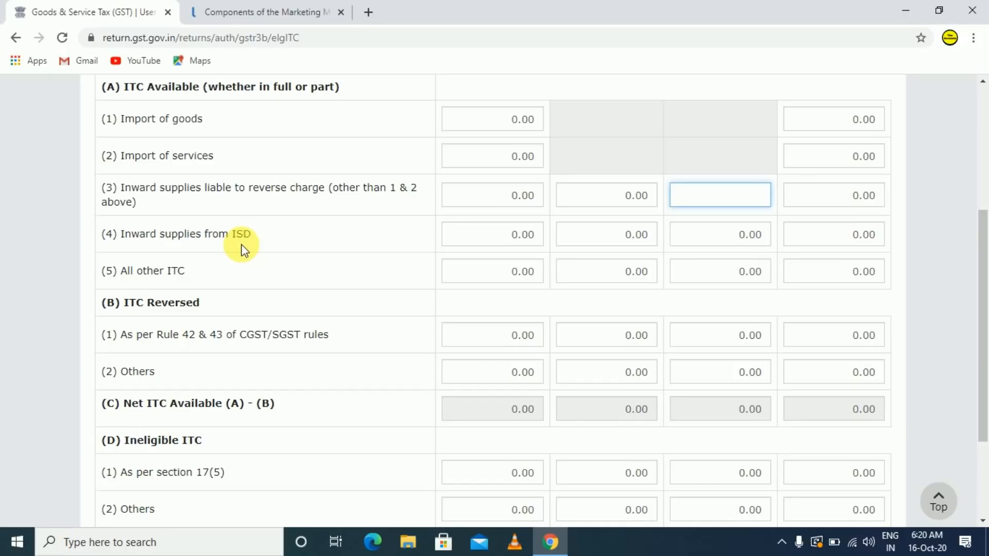
scroll(353, 275, up, 3)
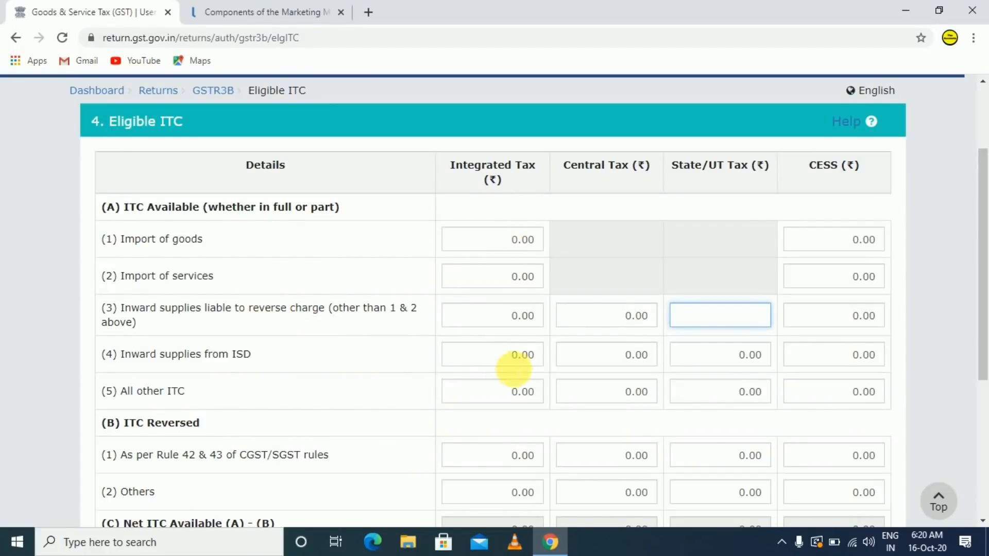
click(528, 361)
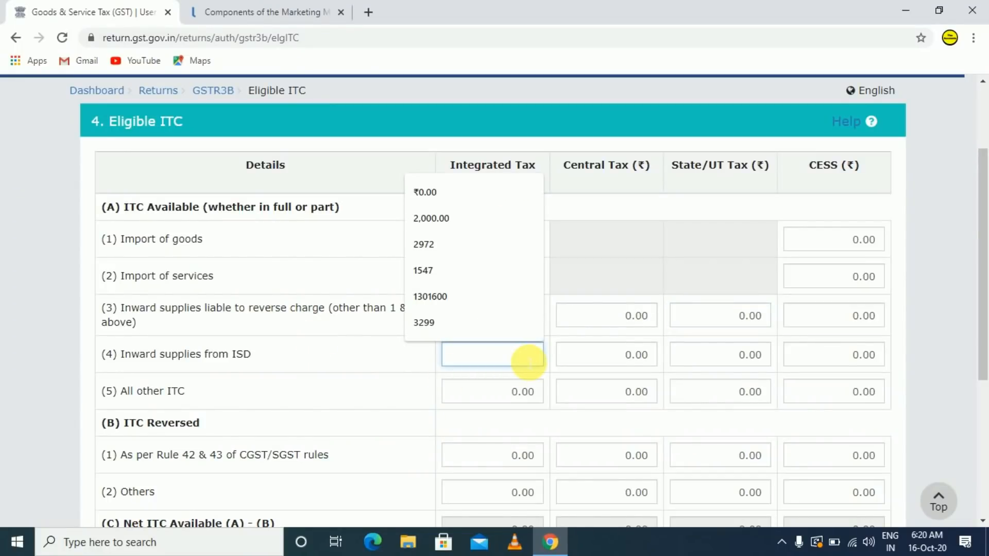
click(613, 364)
click(693, 356)
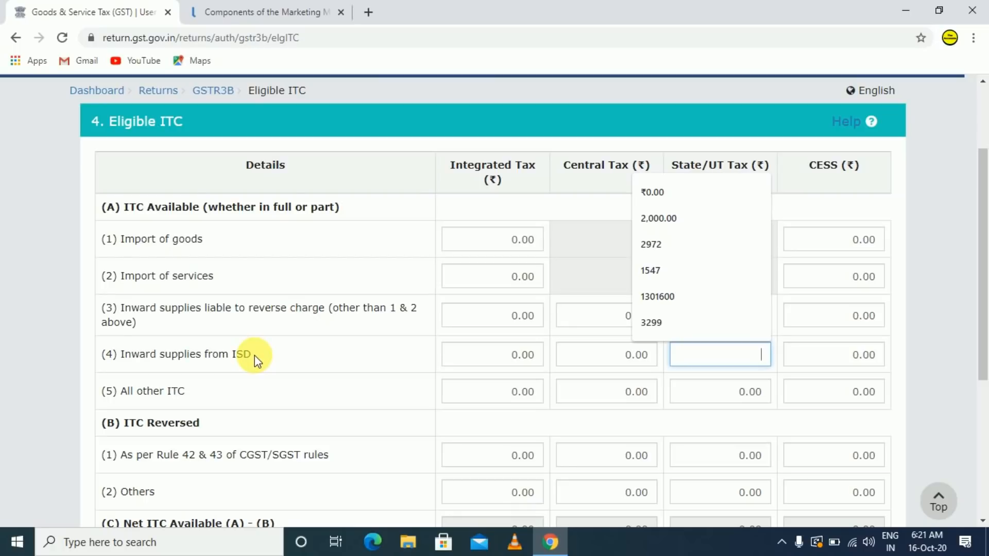
Step: Enter 100 as integrated tax and 10 as central tax for All other ITC in the ITC Available rows
scroll(254, 356, down, 2)
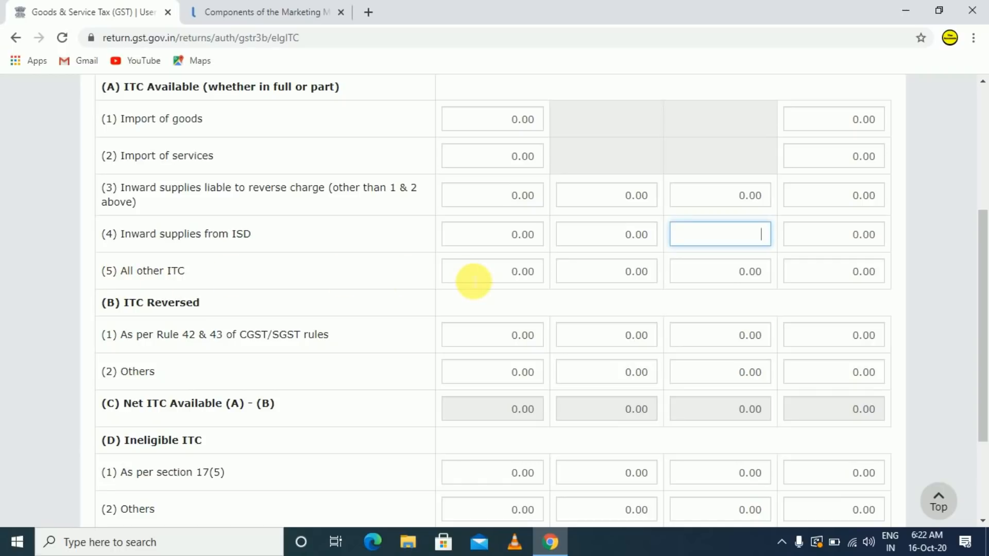
scroll(473, 281, up, 2)
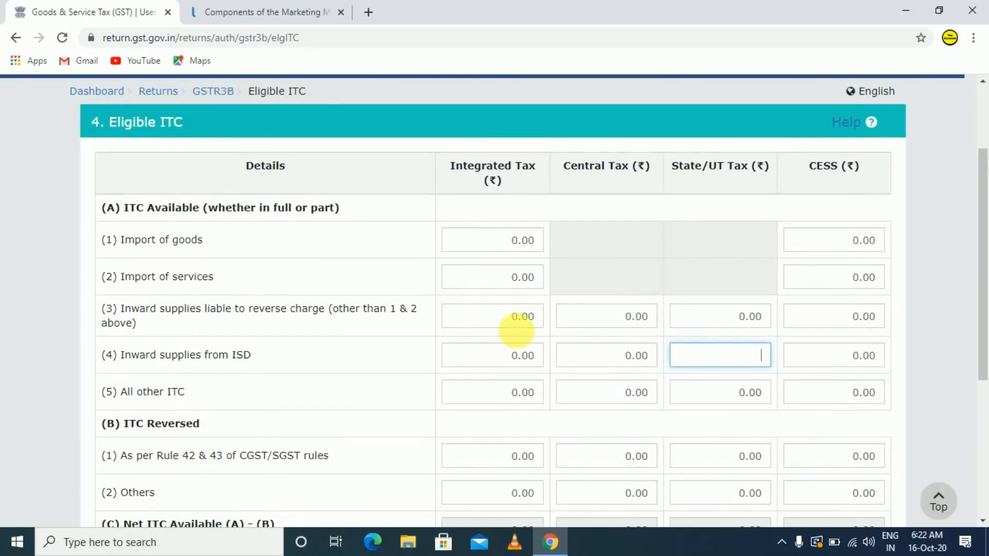
click(519, 393)
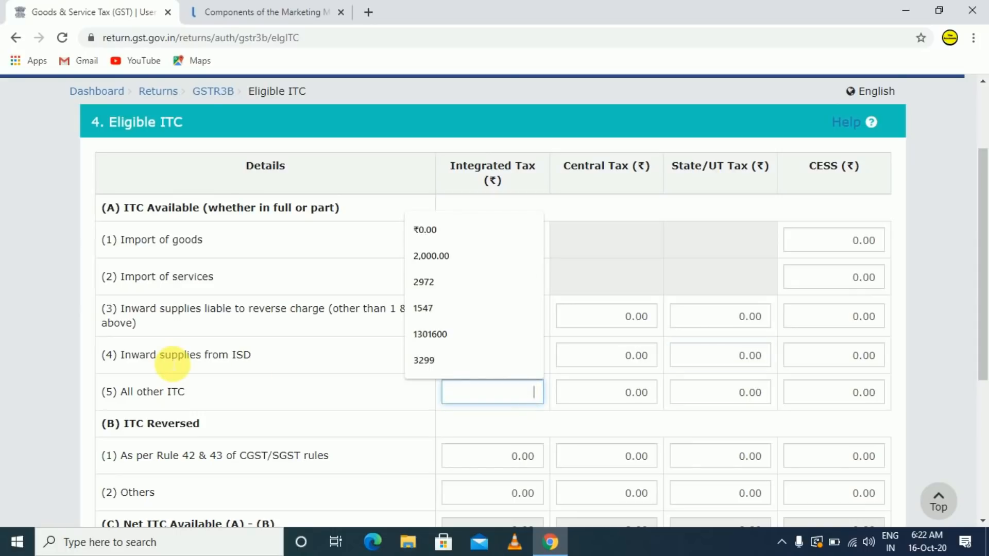
text(100)
key(Tab)
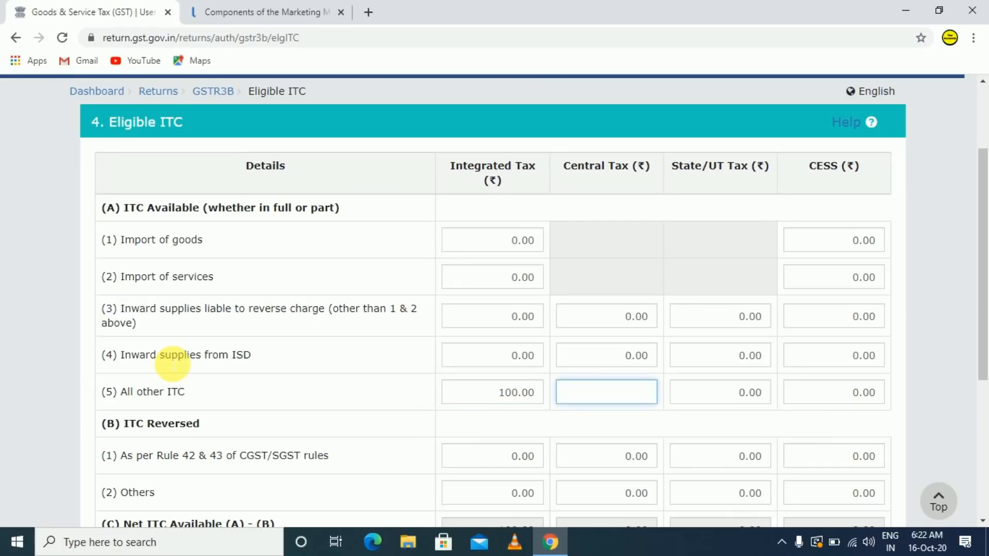
text(1)
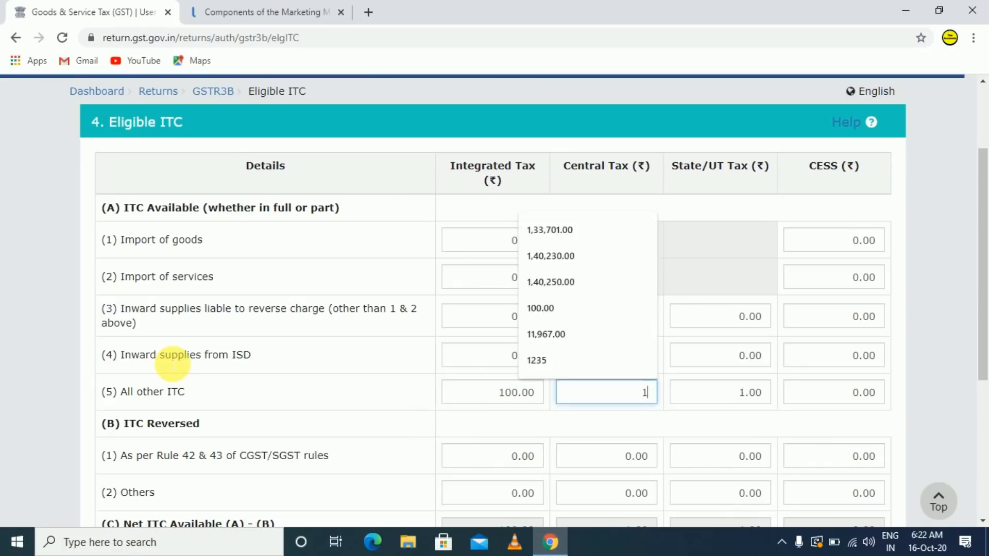
text(0)
key(Tab)
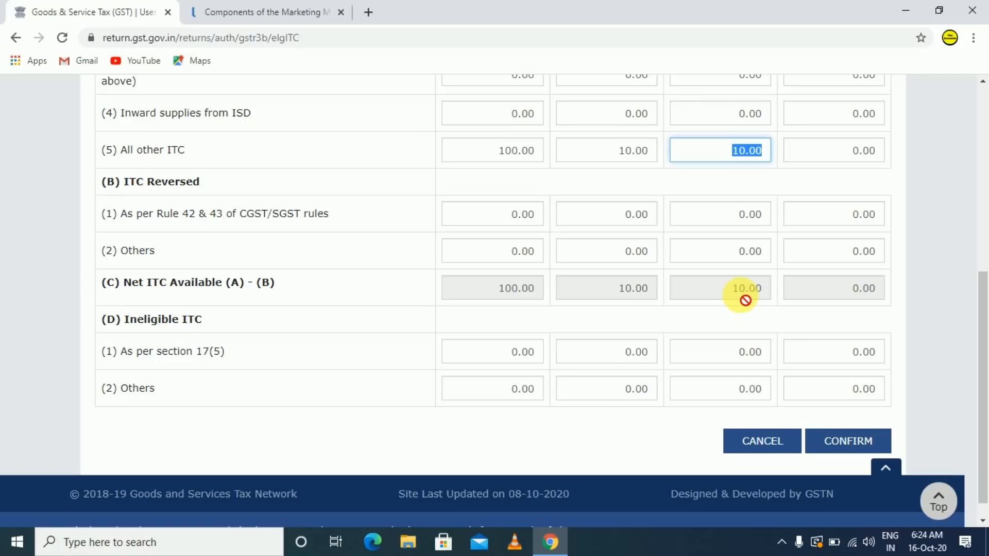
Step: Review the ITC available, reversed and ineligible rows and confirm the Eligible ITC section
scroll(746, 301, down, 1)
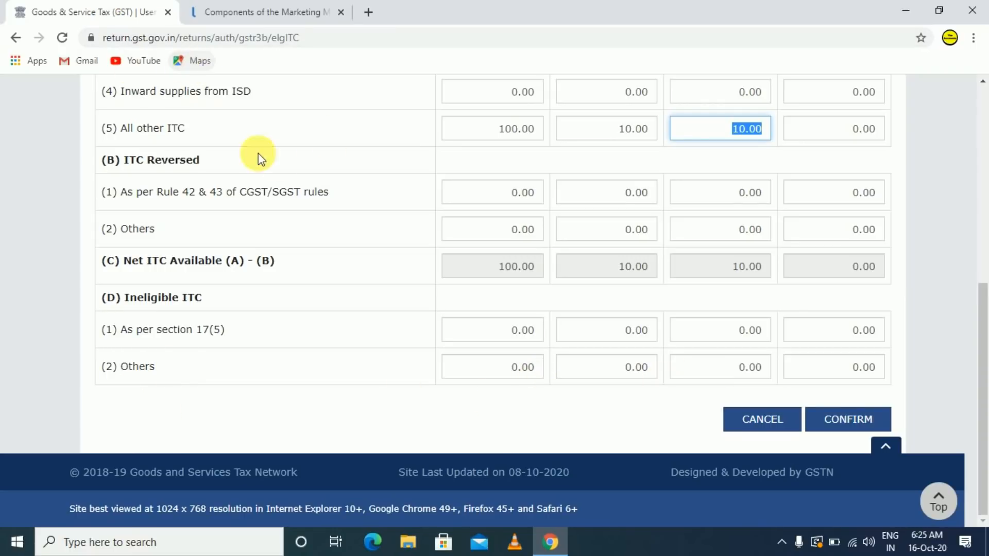
scroll(278, 186, up, 2)
scroll(302, 209, up, 2)
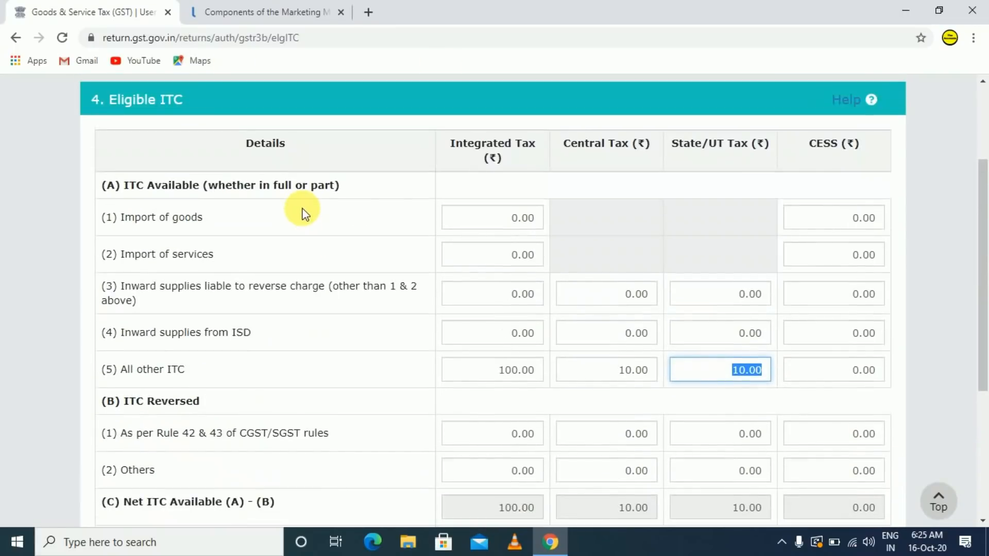
scroll(289, 212, down, 4)
click(845, 420)
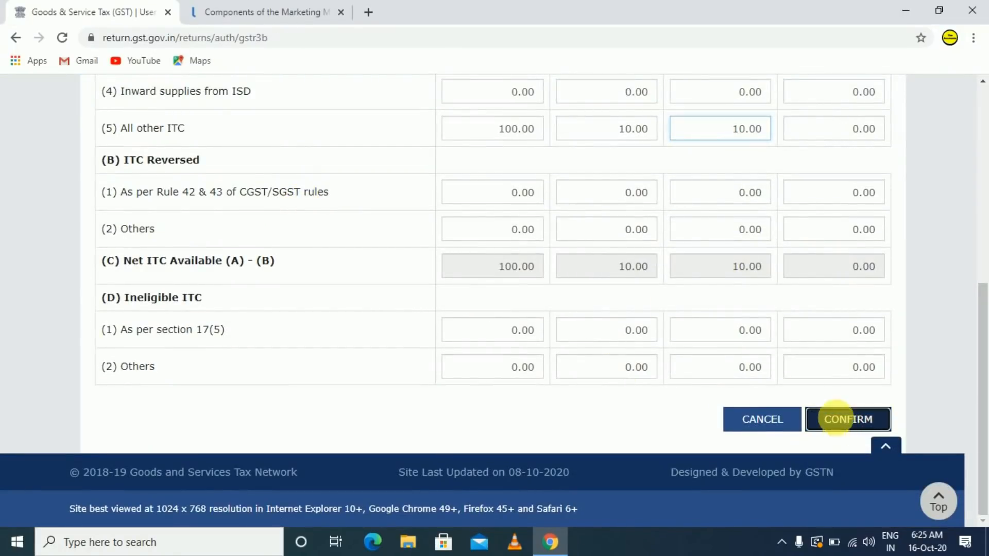
Step: Open section 5, Exempt, nil and Non GST inward supplies, and confirm it without entering any values
scroll(751, 347, down, 10)
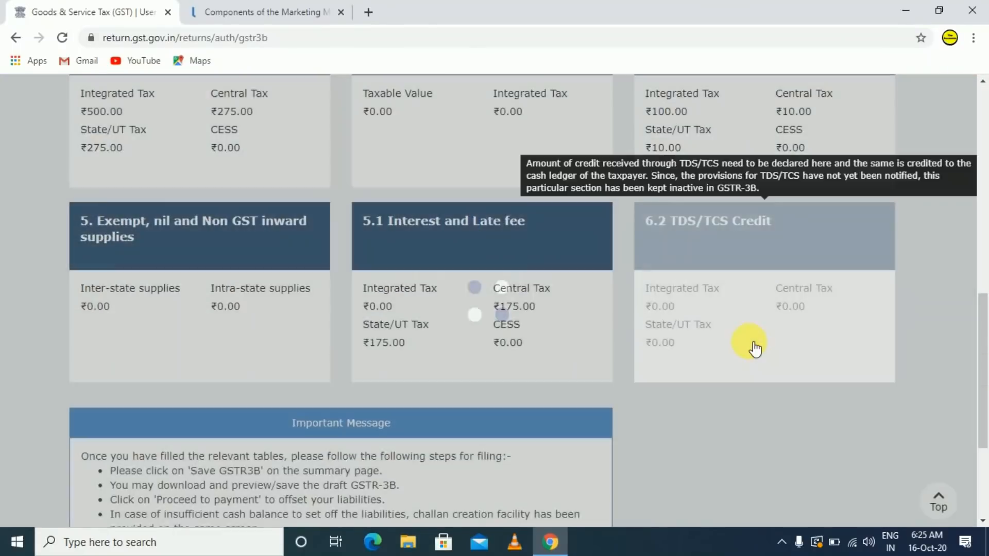
scroll(728, 347, up, 5)
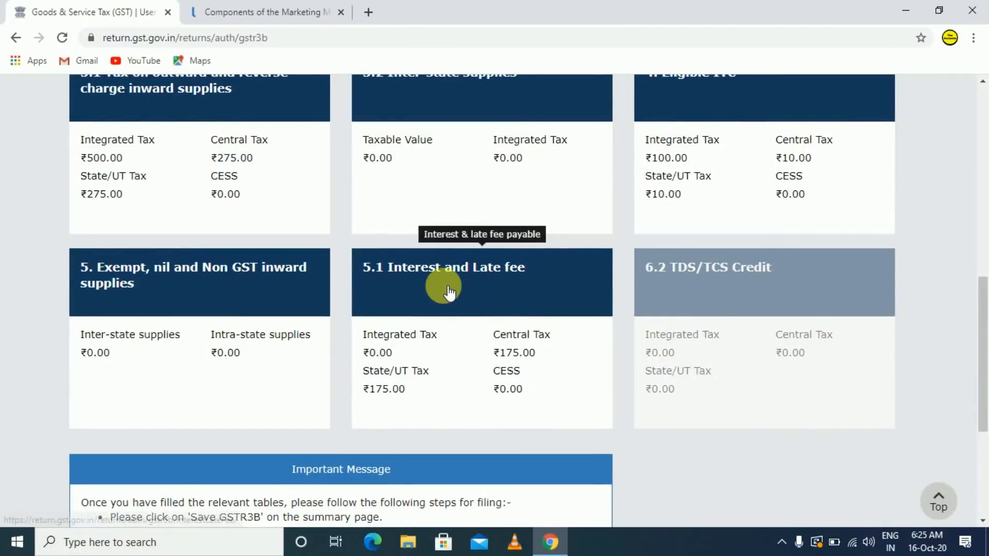
scroll(448, 287, up, 2)
scroll(457, 292, down, 2)
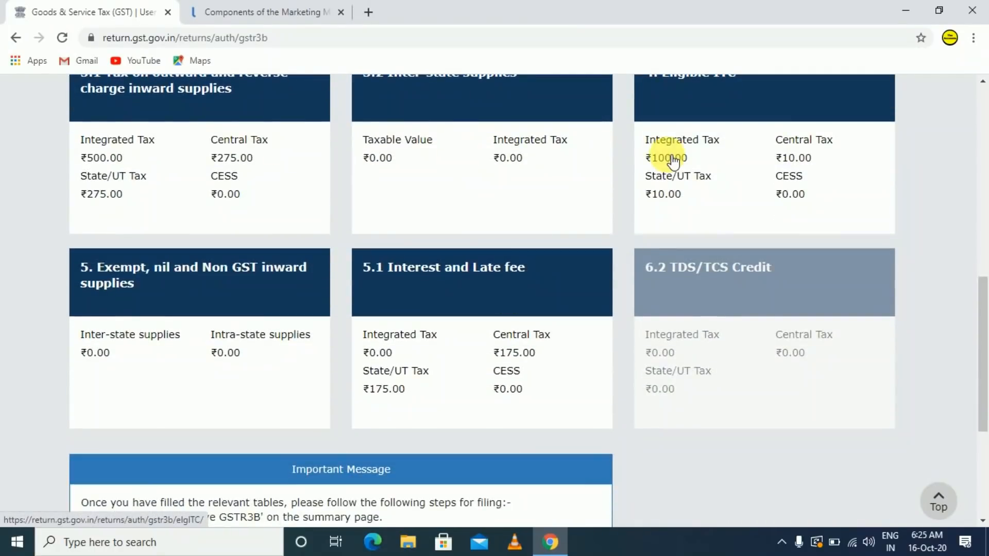
scroll(435, 165, up, 2)
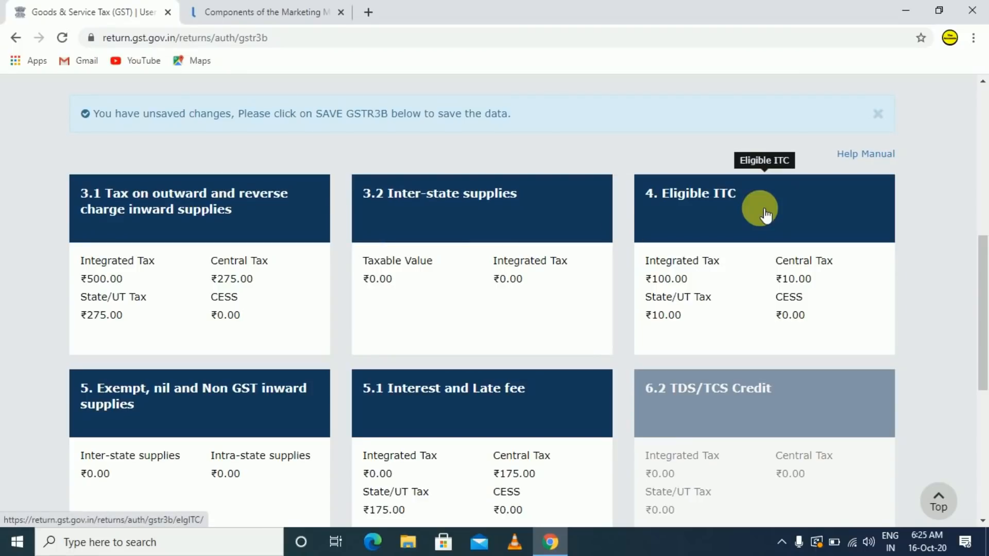
scroll(504, 273, down, 2)
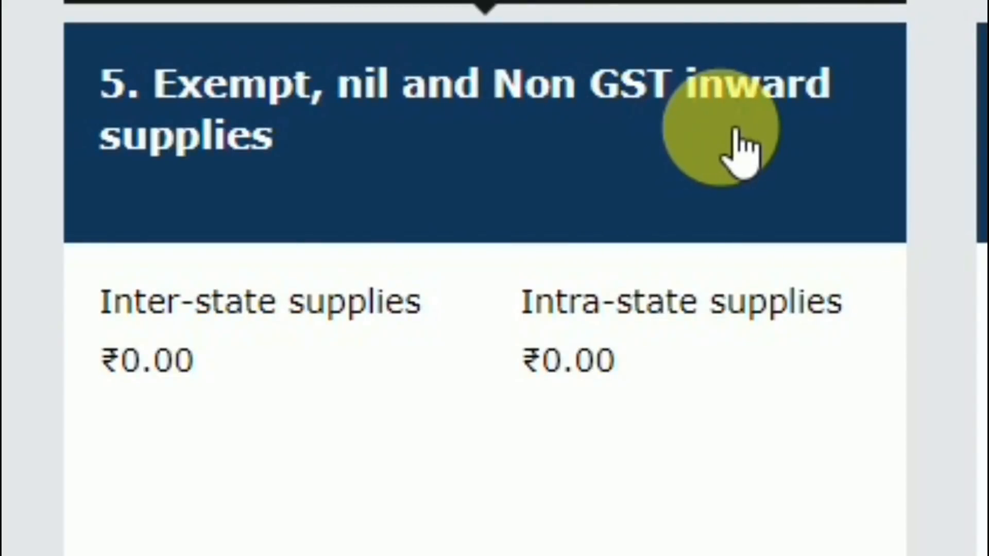
click(523, 268)
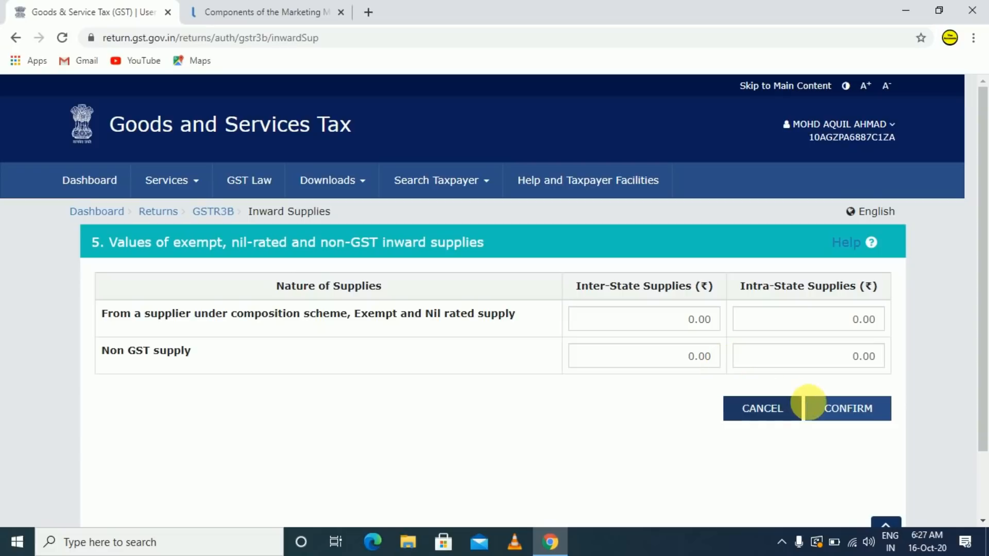
click(840, 408)
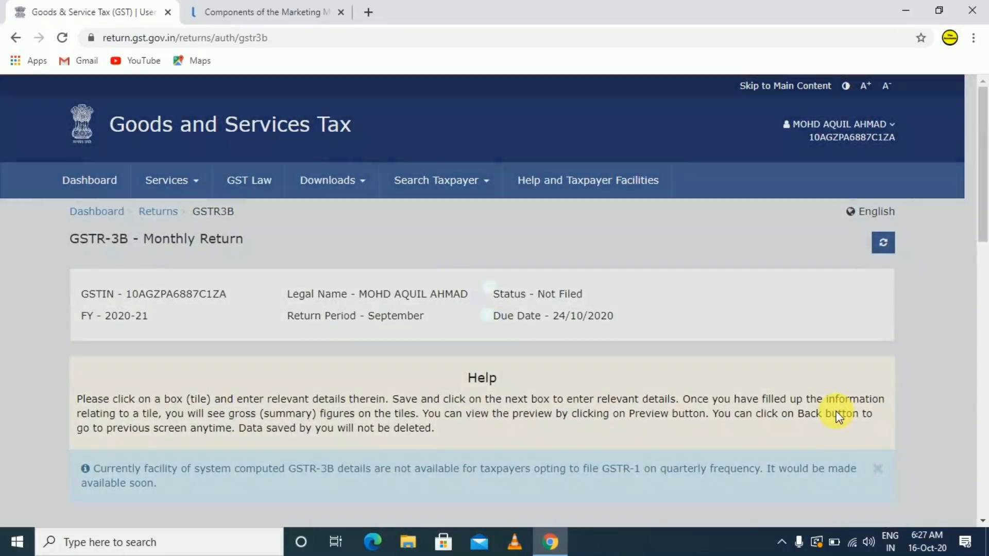
Step: Save the GSTR-3B from the summary page and proceed to payment
scroll(840, 417, down, 10)
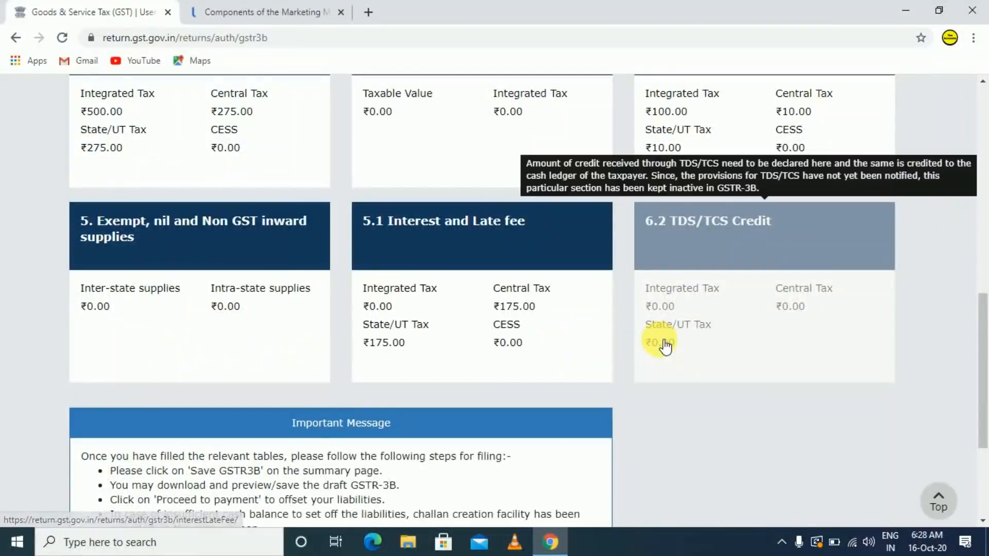
scroll(663, 343, down, 4)
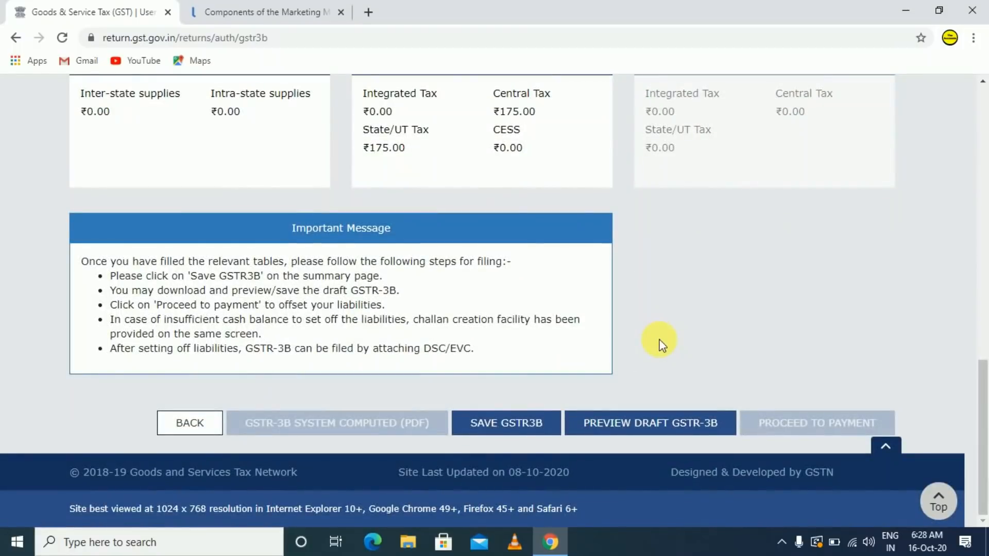
click(516, 421)
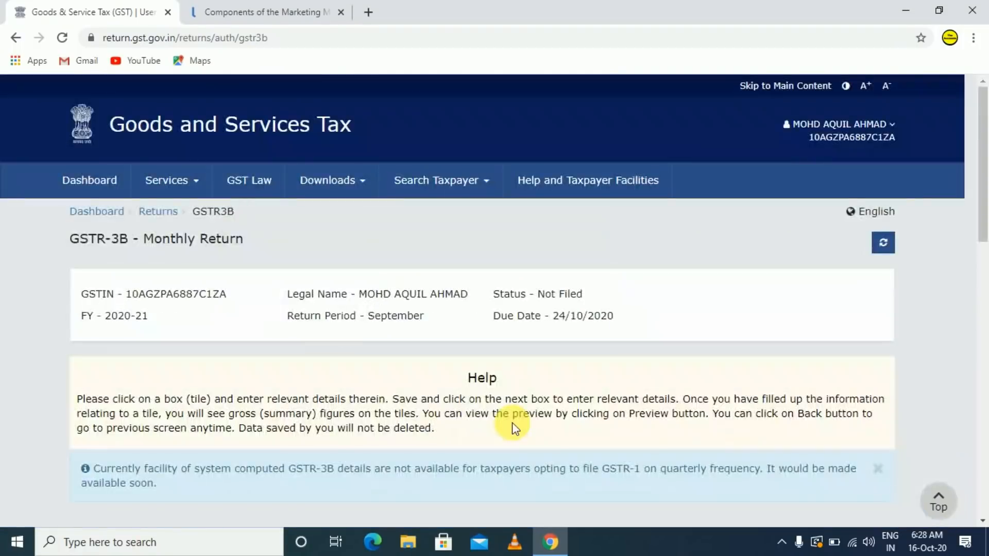
scroll(603, 325, down, 10)
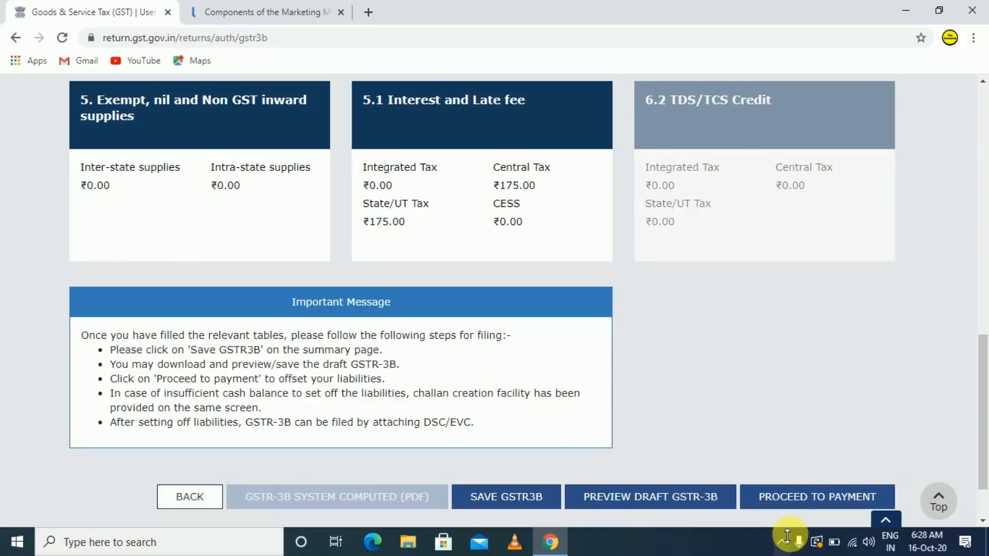
click(797, 502)
Step: Examine the payment table's tax payable, paid through ITC and cash payable amounts, especially for central and State/UT tax
scroll(583, 319, down, 5)
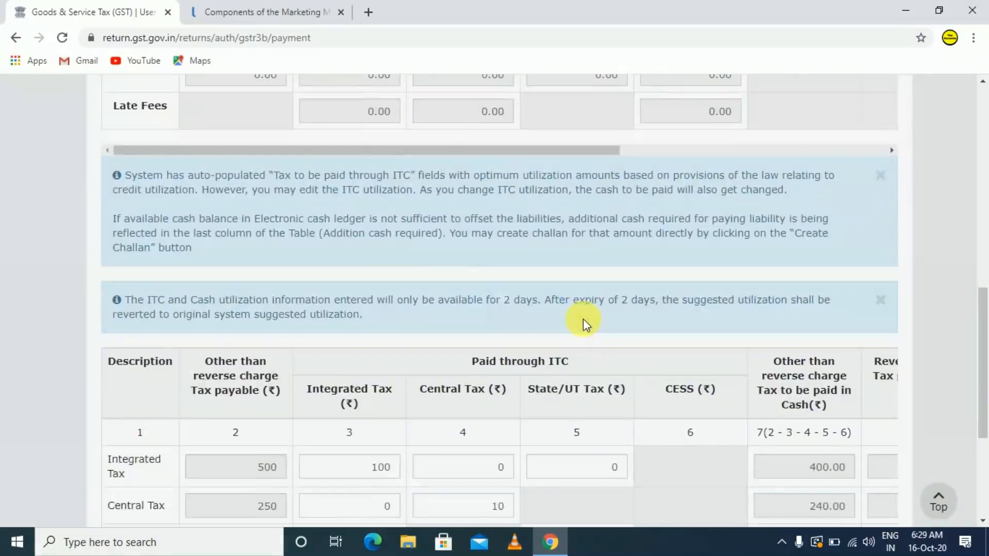
scroll(583, 320, down, 1)
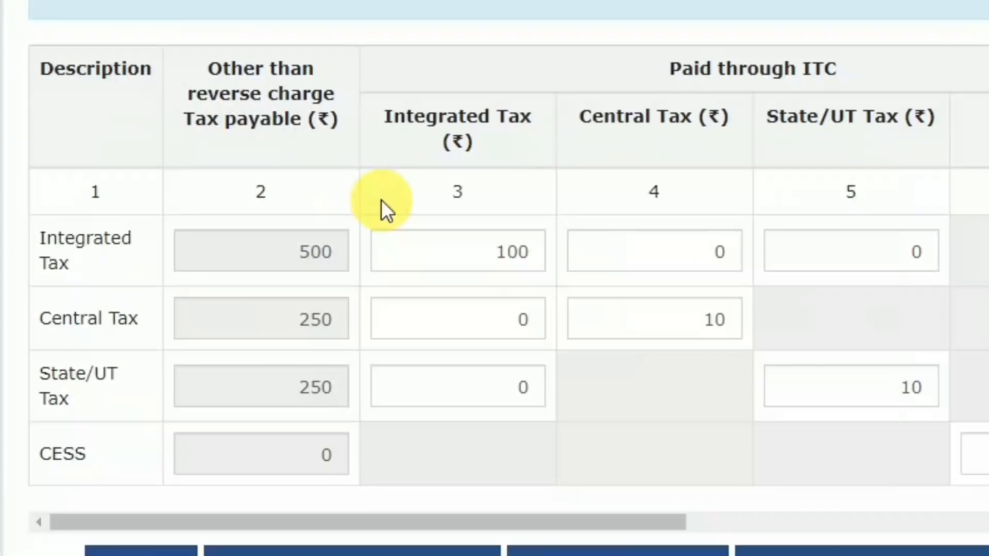
scroll(838, 226, up, 3)
scroll(830, 232, down, 3)
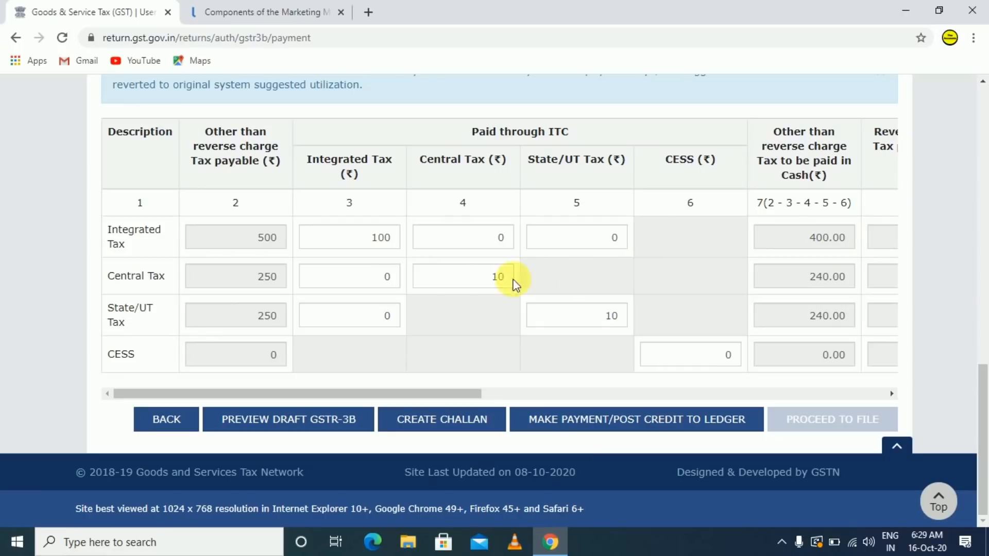
click(276, 286)
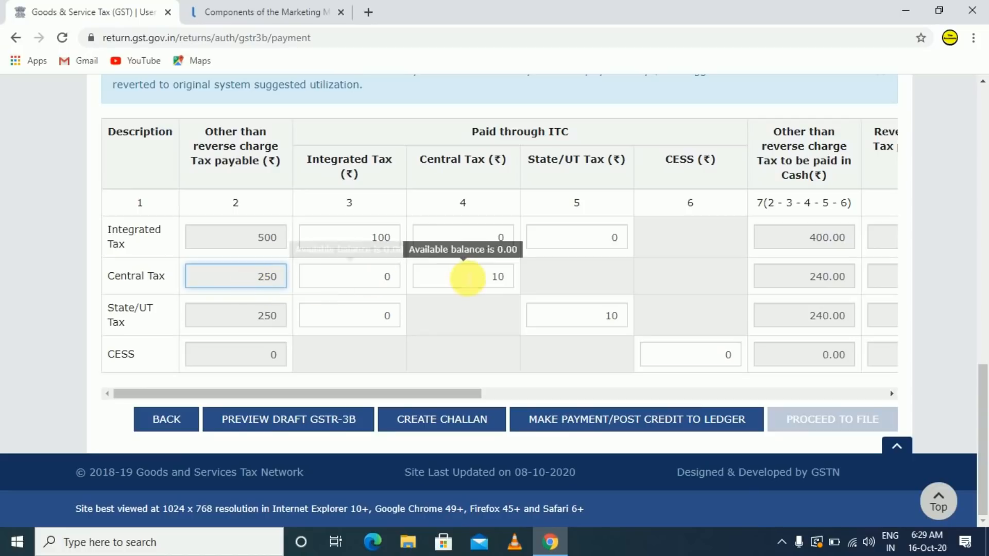
click(490, 278)
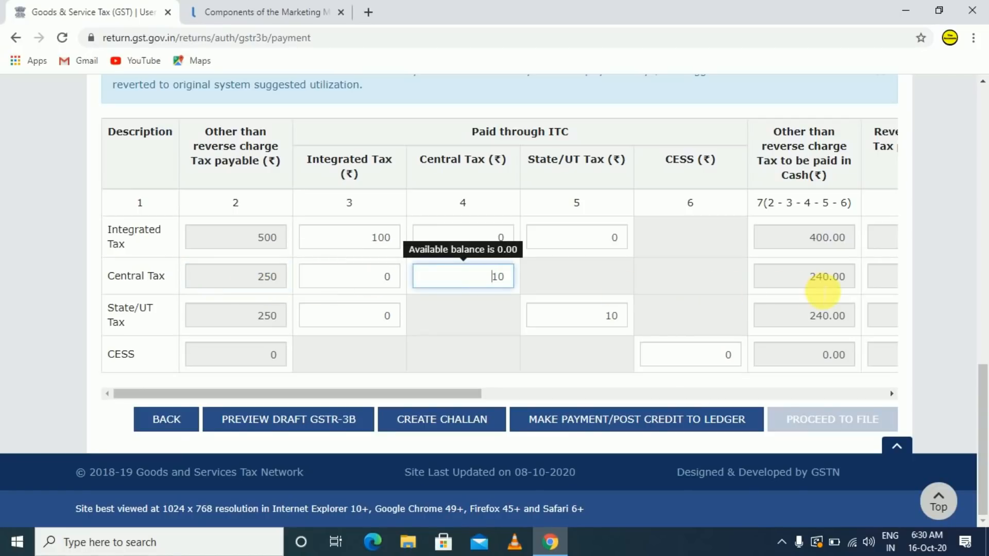
click(823, 289)
click(822, 322)
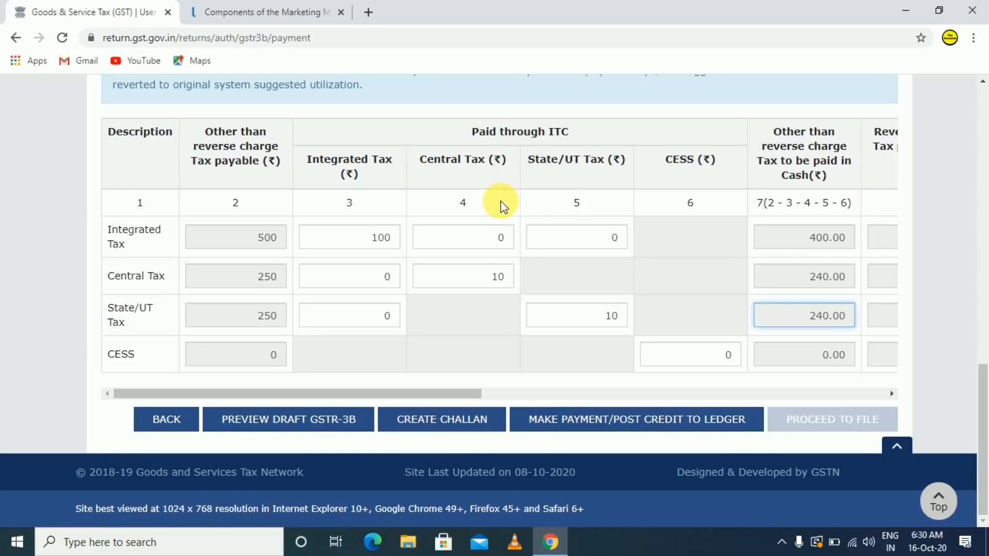
Step: Examine the reverse charge, interest, late fee and additional cash required columns for each tax in the payment table
drag(400, 396, 624, 411)
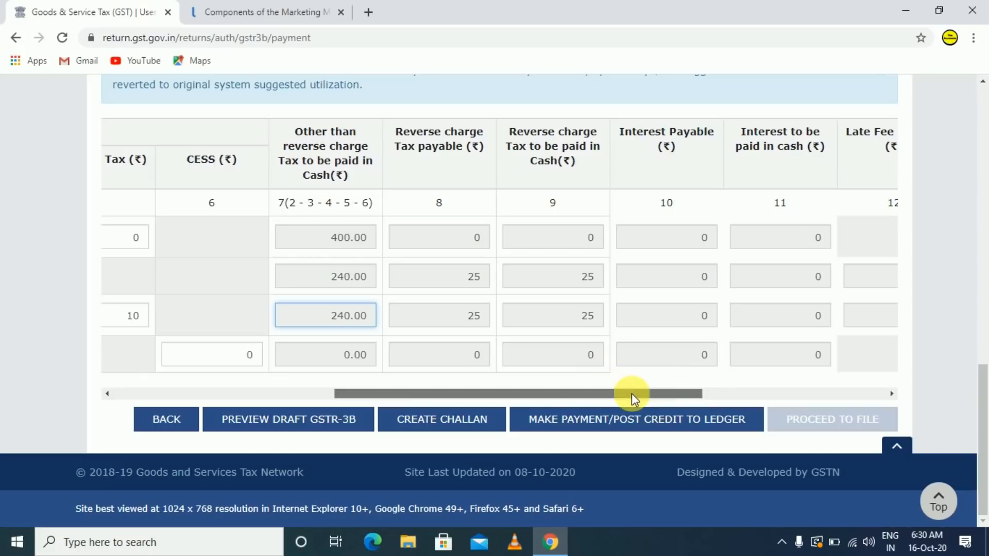
drag(632, 393, 799, 417)
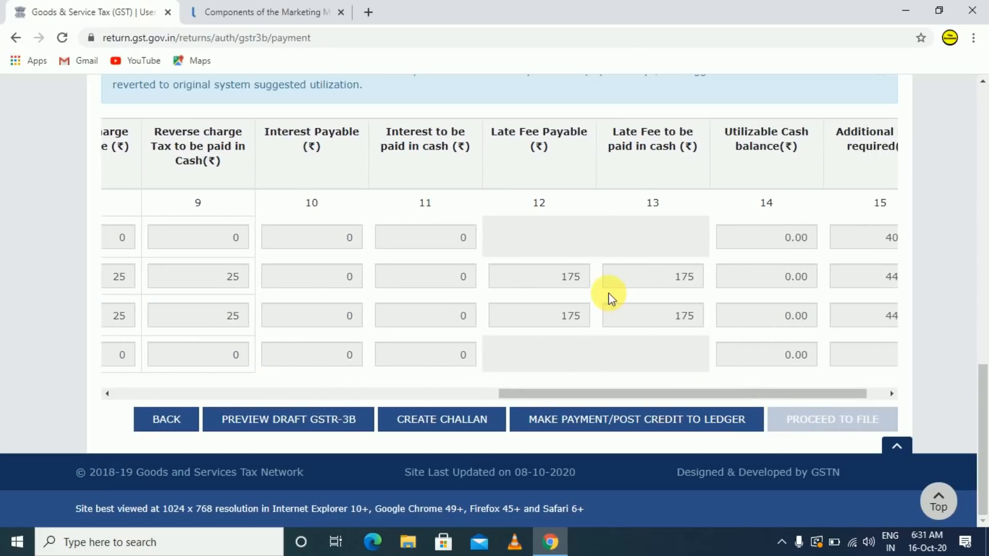
click(587, 277)
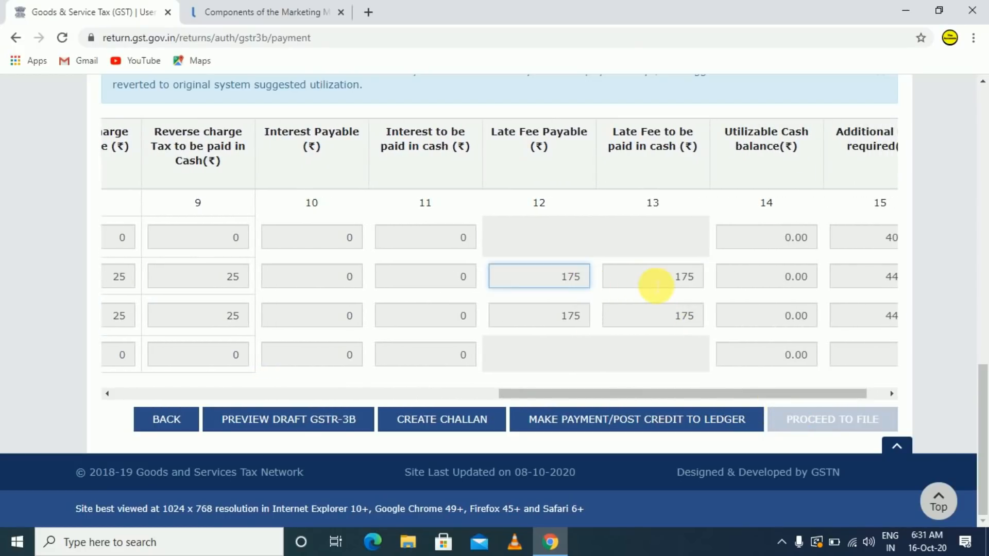
click(656, 286)
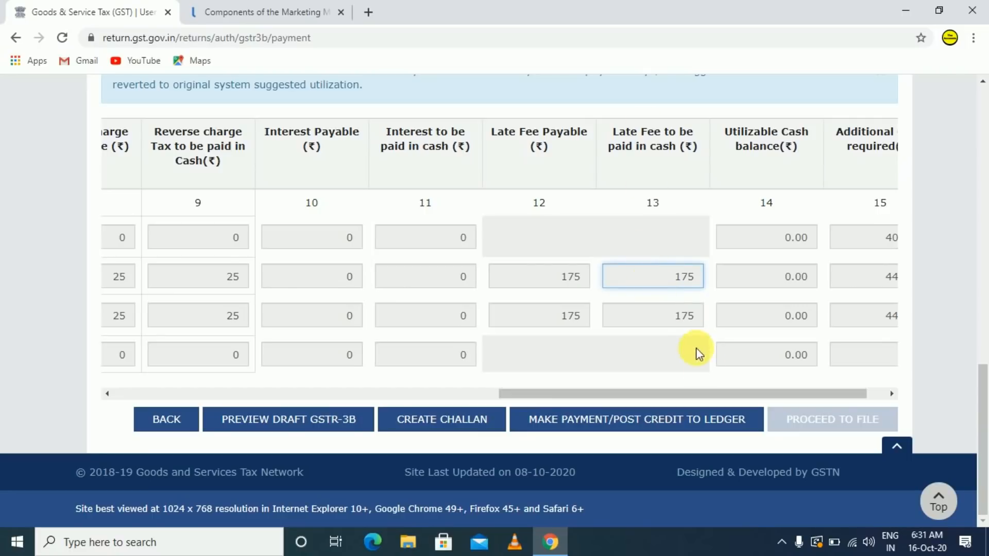
drag(717, 395, 845, 410)
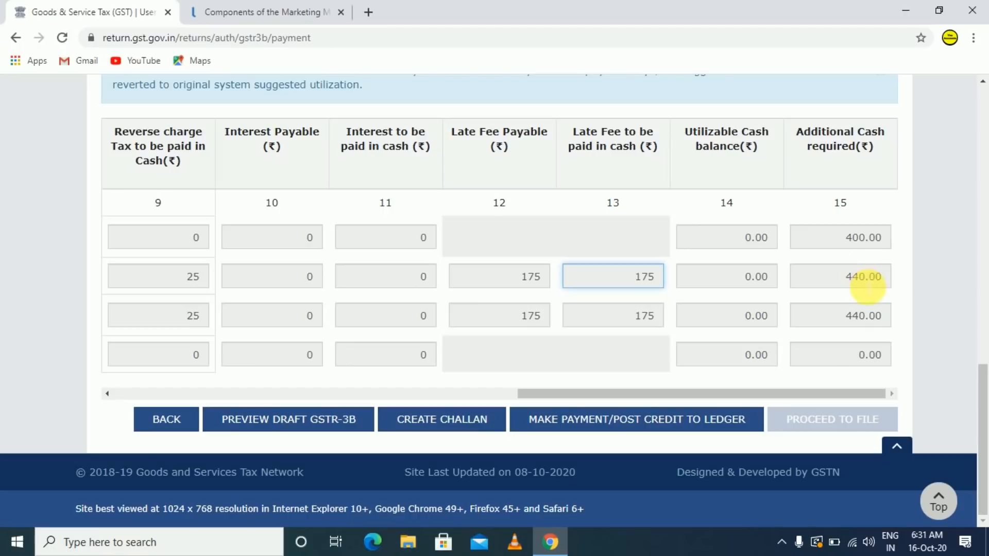
click(865, 249)
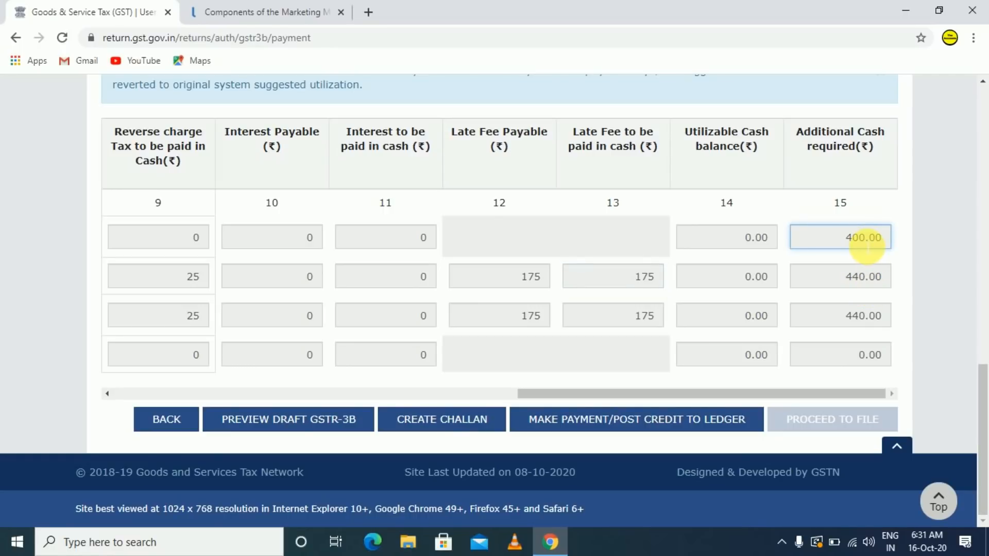
click(865, 278)
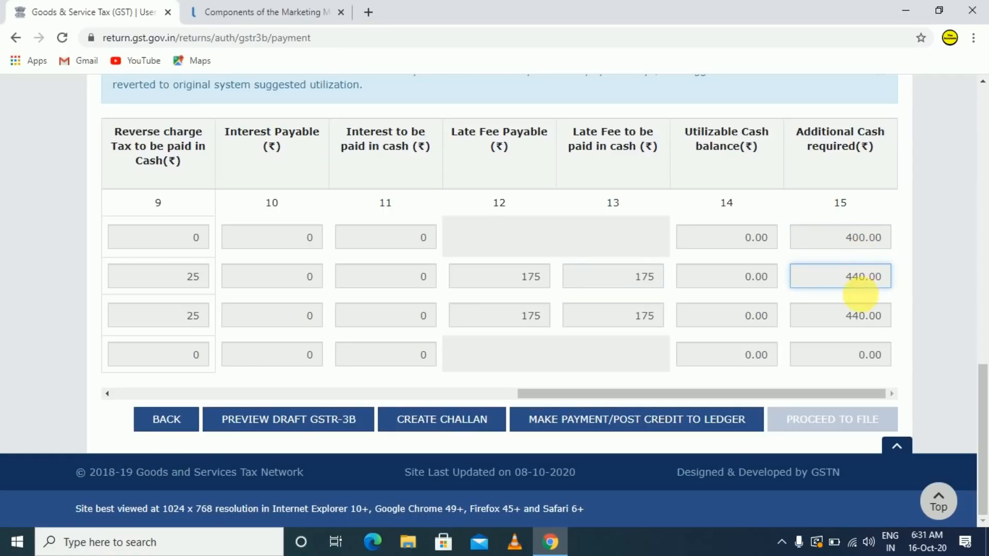
click(868, 315)
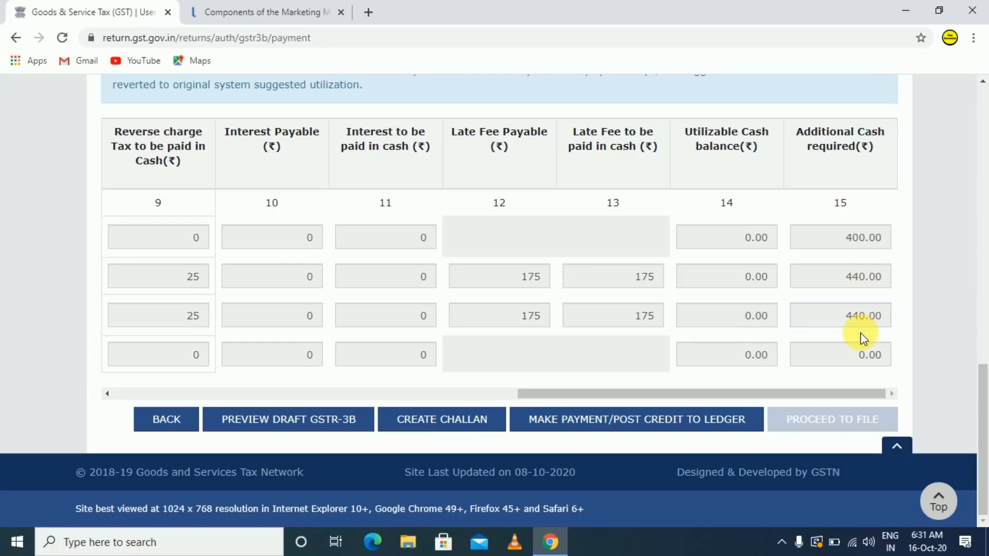
click(644, 276)
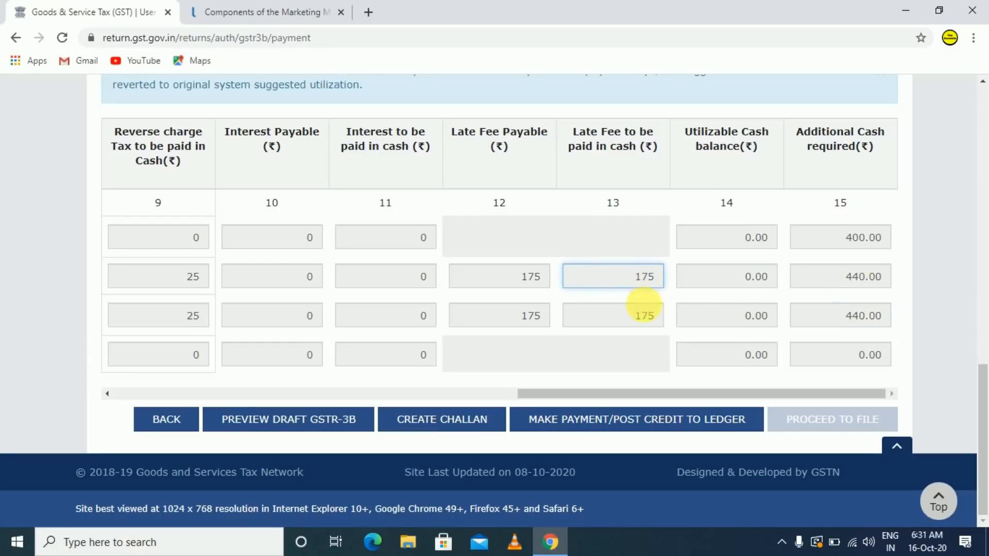
click(650, 319)
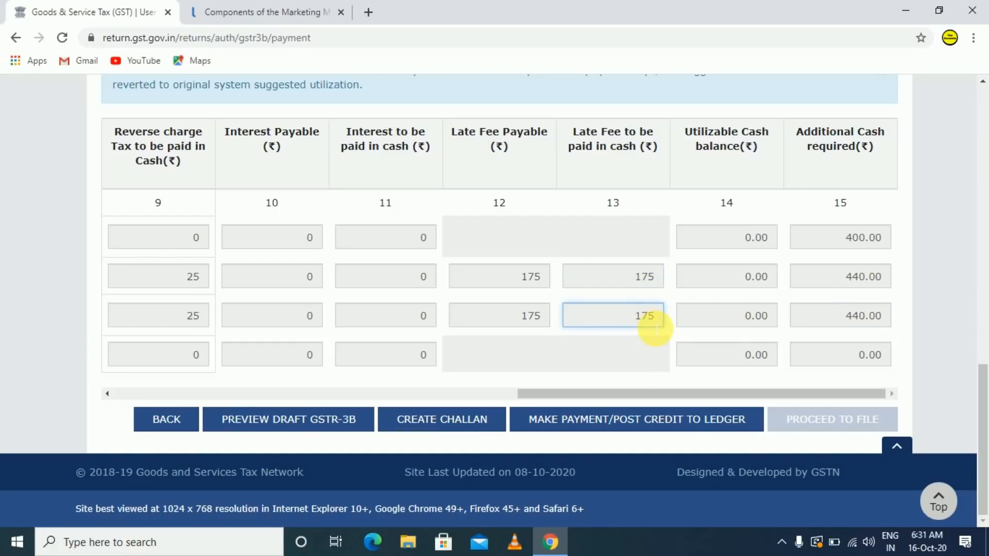